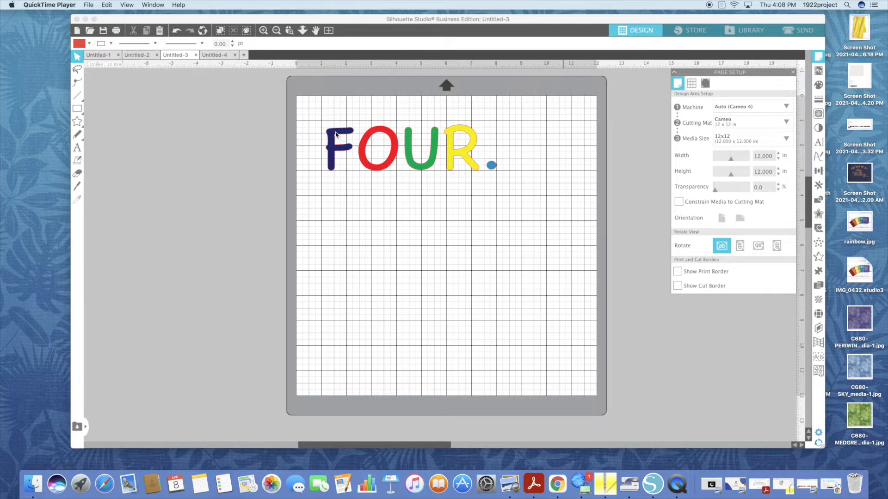
Add a plus sign as text in the Untitled-3 design and place it between the F and the O
{"action": "left_click", "coordinate": [221, 56]}
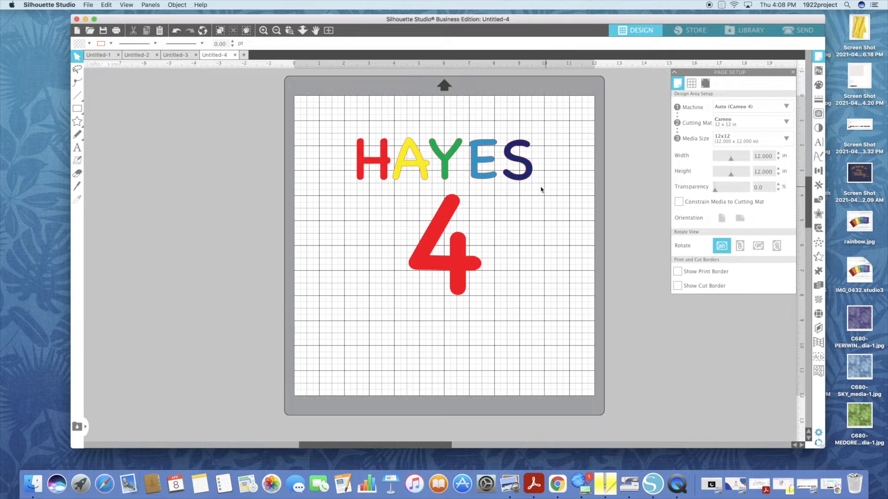
{"action": "left_click", "coordinate": [175, 55]}
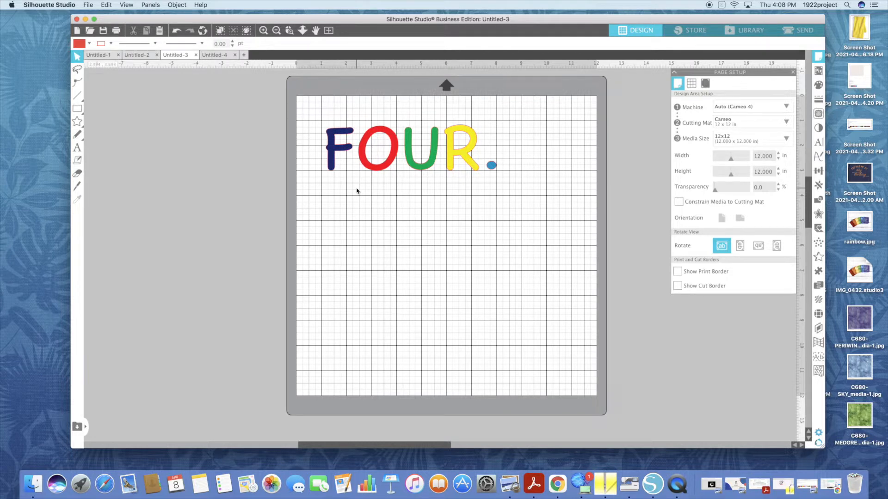
{"action": "left_click", "coordinate": [76, 149]}
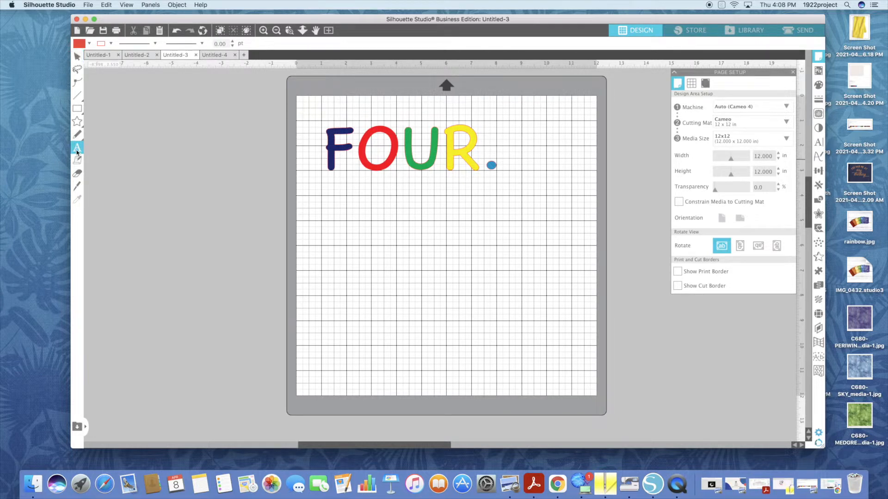
{"action": "left_click", "coordinate": [370, 247]}
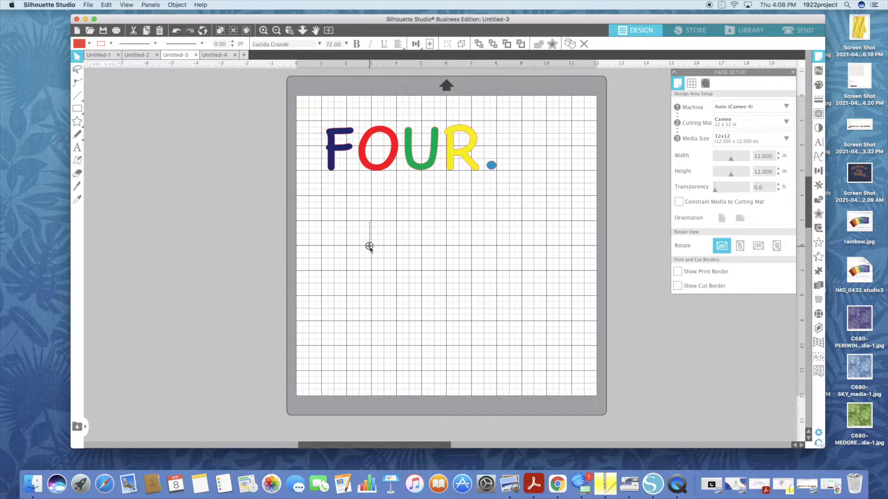
{"action": "type", "text": "+"}
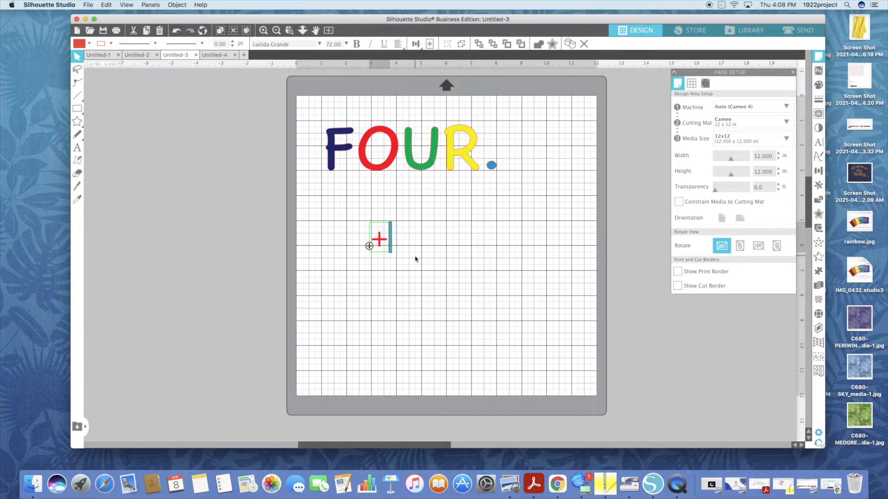
{"action": "left_click", "coordinate": [412, 248]}
{"action": "left_click", "coordinate": [378, 235]}
{"action": "left_click_drag", "start_coordinate": [378, 233], "coordinate": [353, 169]}
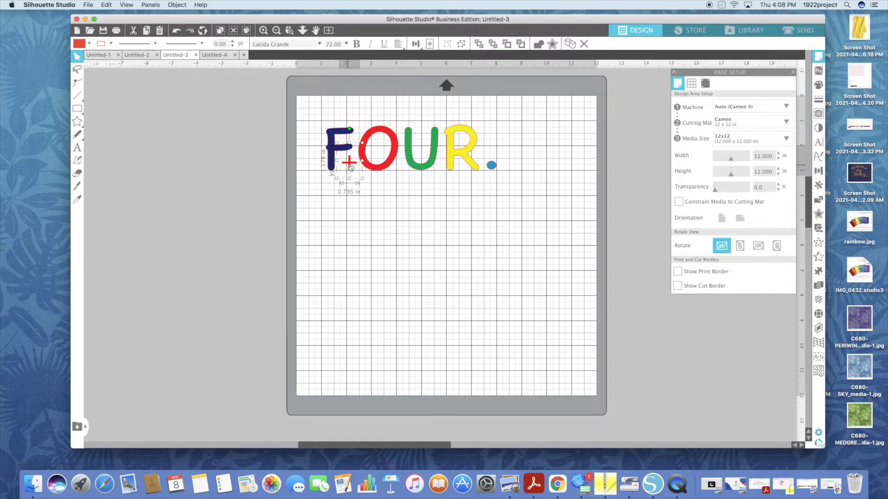
{"action": "left_click_drag", "start_coordinate": [351, 162], "coordinate": [350, 163]}
Place smaller duplicates of the plus sign between O and U and between U and R, lowering all three marks to the letters' baseline
{"action": "left_click", "coordinate": [569, 45]}
{"action": "left_click_drag", "start_coordinate": [355, 166], "coordinate": [401, 166]}
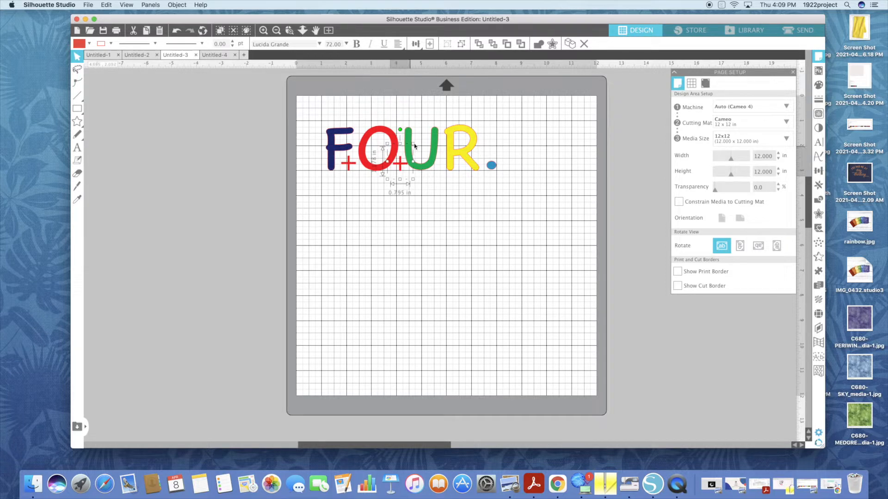
{"action": "left_click_drag", "start_coordinate": [414, 146], "coordinate": [449, 150]}
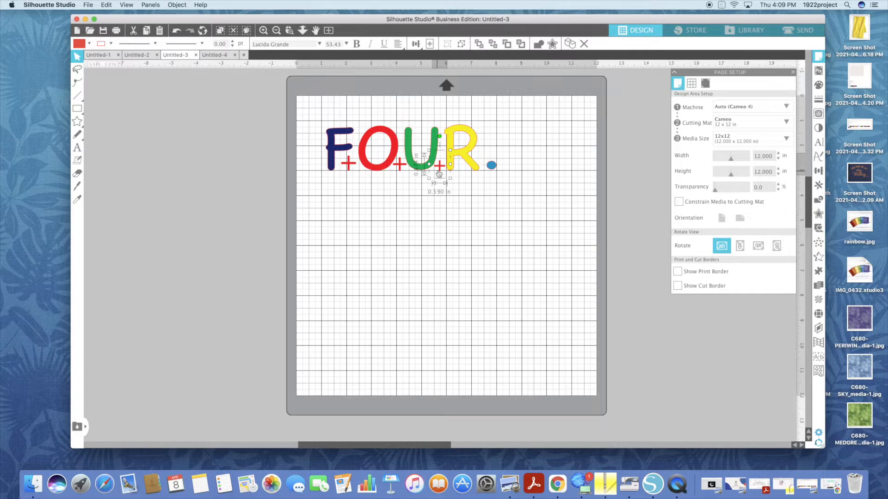
{"action": "left_click_drag", "start_coordinate": [439, 171], "coordinate": [400, 173]}
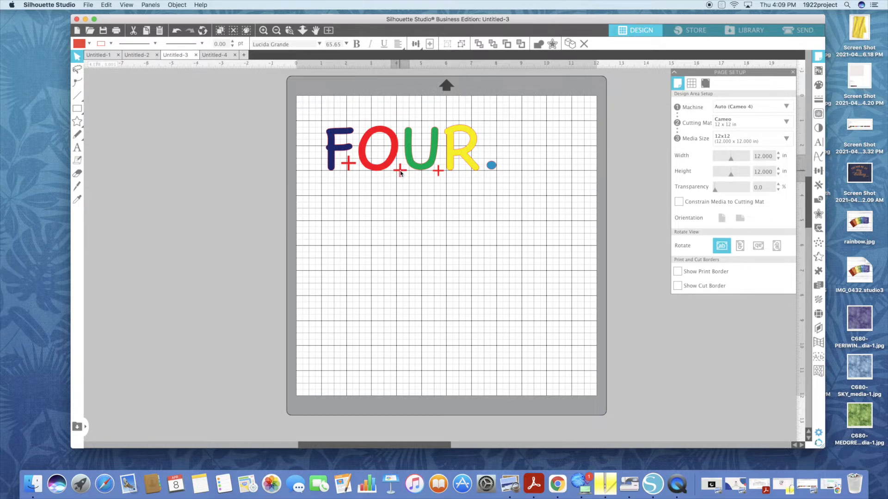
{"action": "left_click_drag", "start_coordinate": [348, 167], "coordinate": [347, 175]}
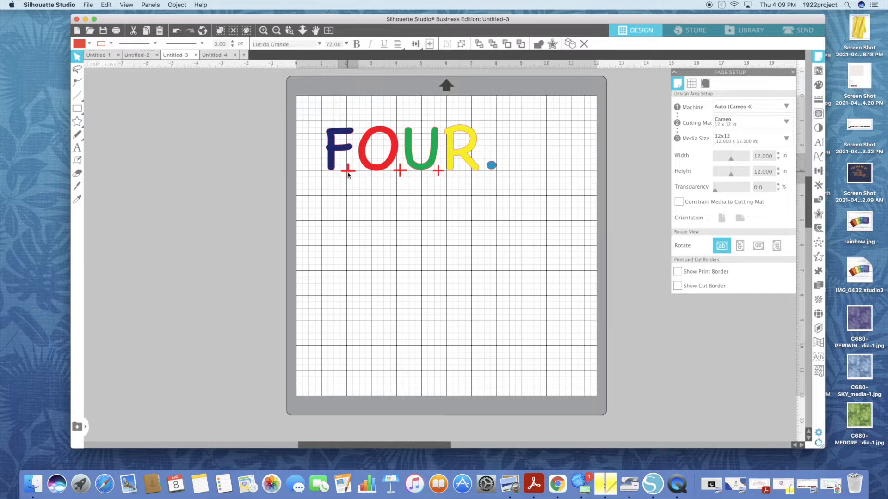
Enlarge the plus sign between U and R to about 59 pt and place a duplicate of it between the R and the period
{"action": "left_click", "coordinate": [438, 171]}
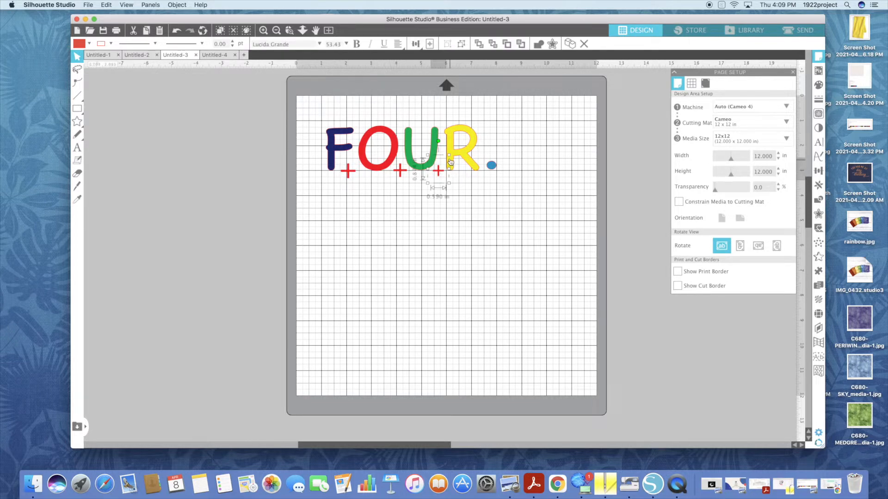
{"action": "left_click_drag", "start_coordinate": [449, 155], "coordinate": [454, 158]}
{"action": "left_click", "coordinate": [571, 44]}
{"action": "left_click_drag", "start_coordinate": [449, 176], "coordinate": [484, 180]}
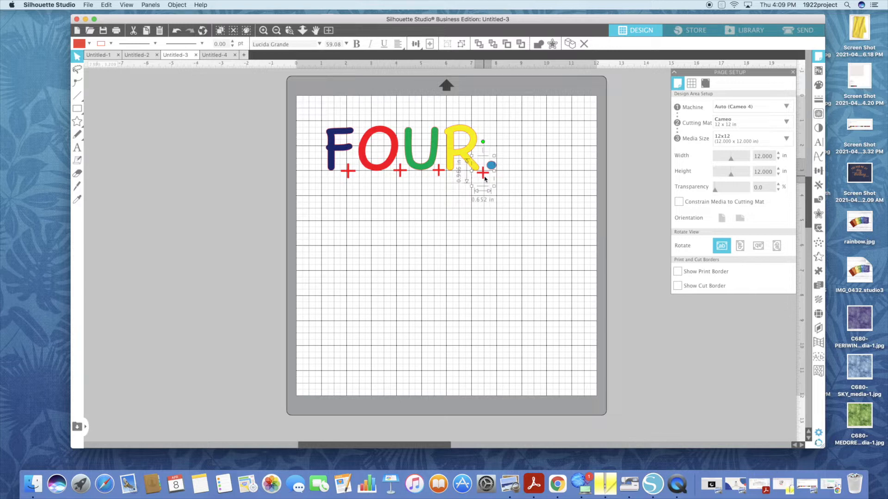
{"action": "left_click", "coordinate": [507, 197]}
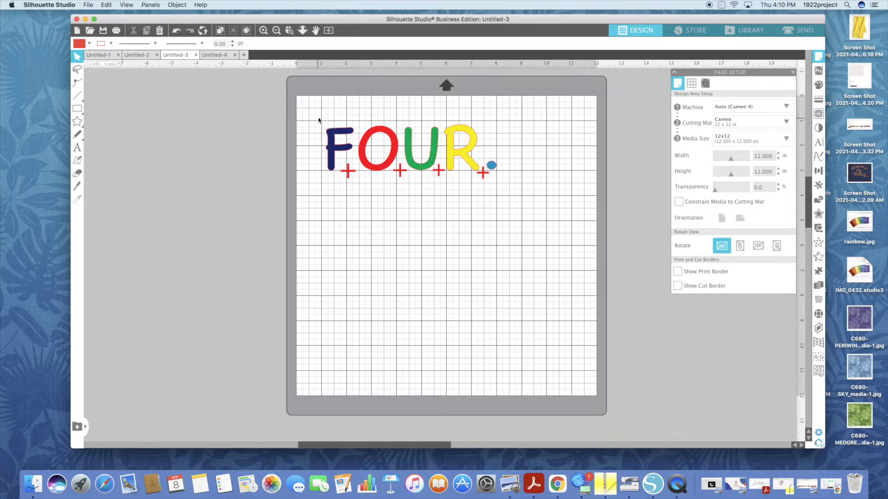
Duplicate the F with its plus sign, move the copy below the word, and delete the original F
{"action": "left_click_drag", "start_coordinate": [318, 117], "coordinate": [351, 196]}
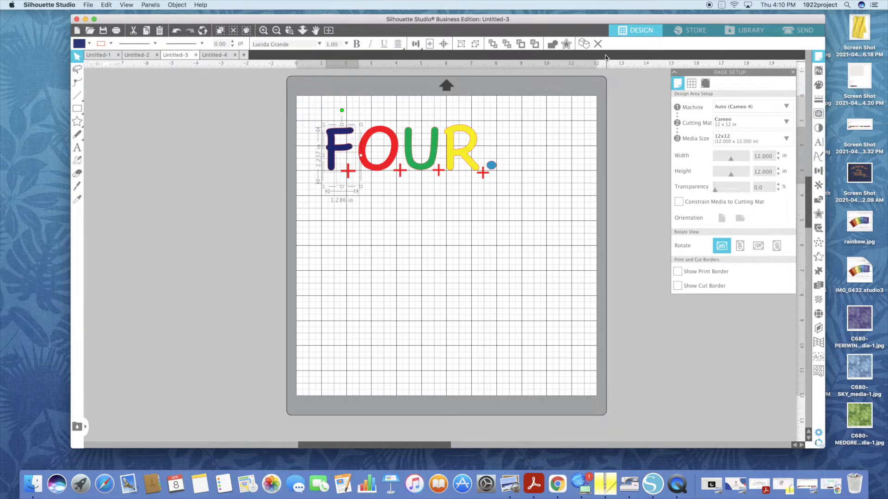
{"action": "left_click", "coordinate": [584, 43]}
{"action": "left_click_drag", "start_coordinate": [351, 210], "coordinate": [337, 242]}
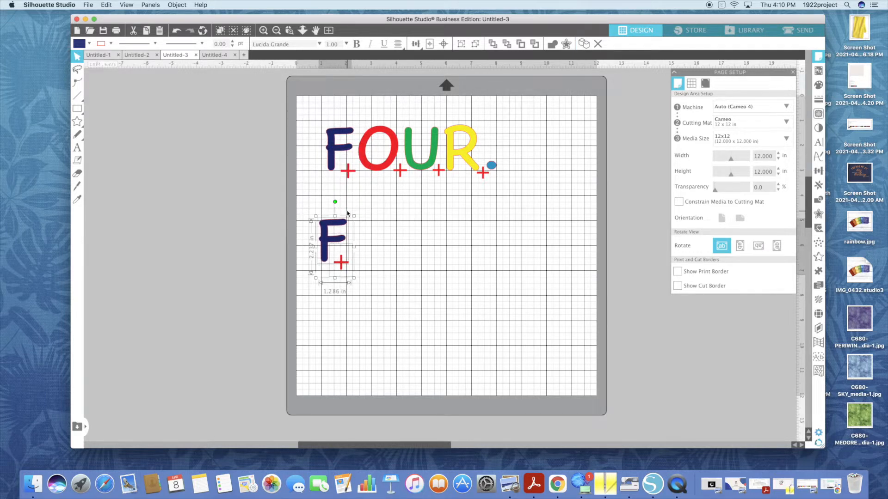
{"action": "left_click", "coordinate": [338, 147]}
{"action": "key", "text": "Delete"}
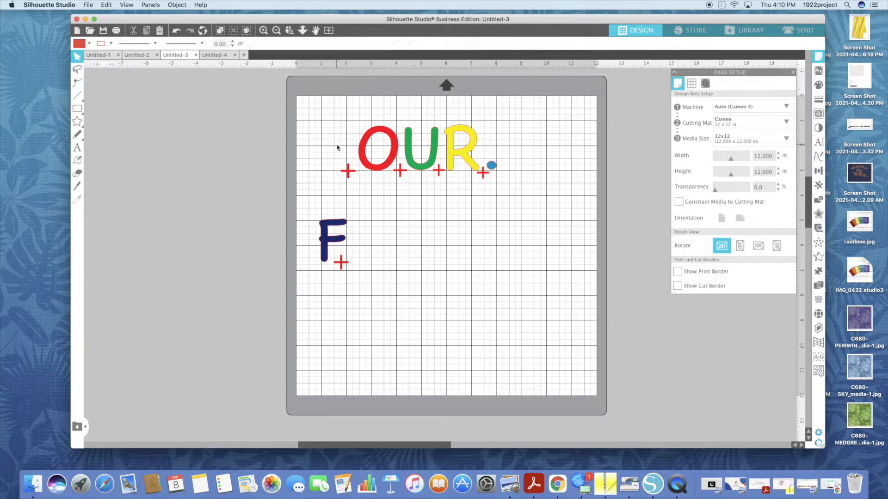
Duplicate the O with its two plus signs beside the lower F, and delete the original O and the plus sign before it
{"action": "left_click_drag", "start_coordinate": [334, 114], "coordinate": [404, 193]}
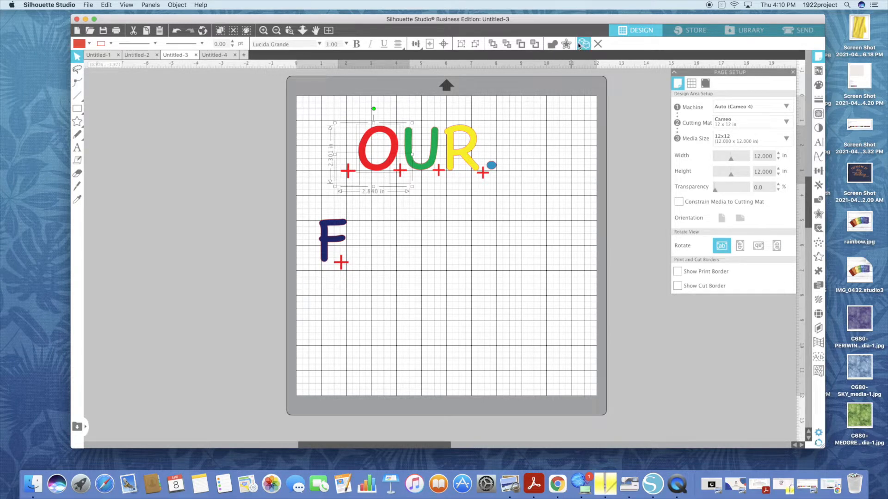
{"action": "left_click_drag", "start_coordinate": [378, 171], "coordinate": [413, 261]}
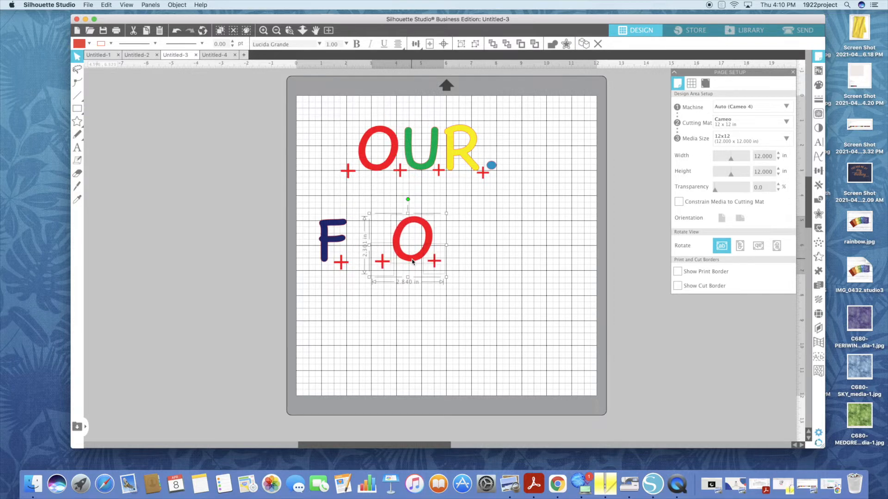
{"action": "left_click", "coordinate": [350, 174]}
{"action": "key", "text": "Delete"}
{"action": "left_click", "coordinate": [376, 168]}
{"action": "key", "text": "Delete"}
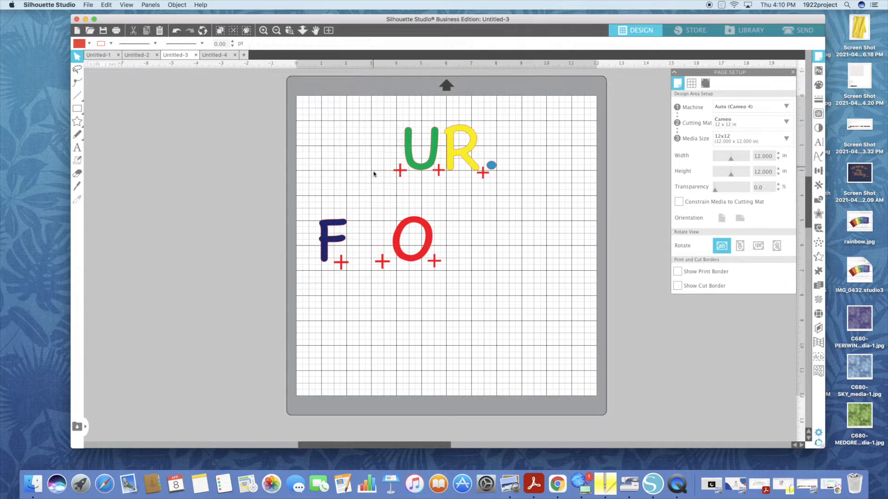
Duplicate the U with its two plus signs beside the lower O, and delete the original U and the plus sign before it
{"action": "left_click", "coordinate": [394, 179]}
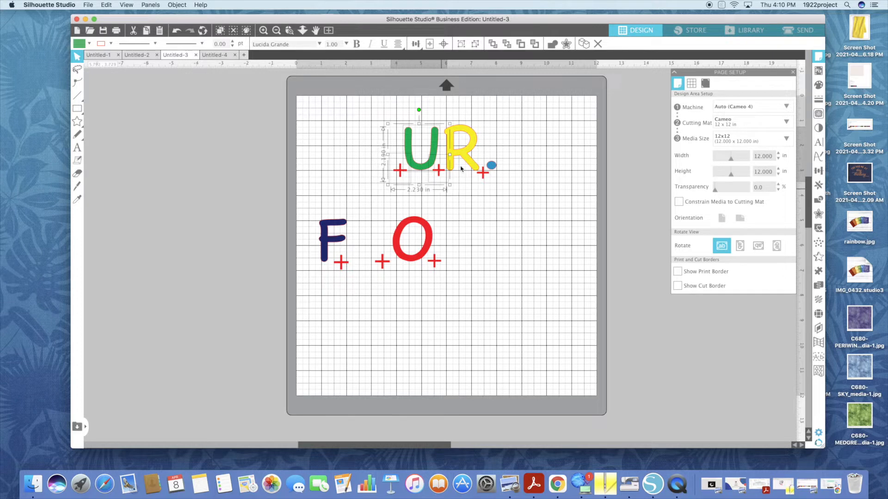
{"action": "left_click_drag", "start_coordinate": [417, 170], "coordinate": [505, 275]}
{"action": "left_click", "coordinate": [403, 171]}
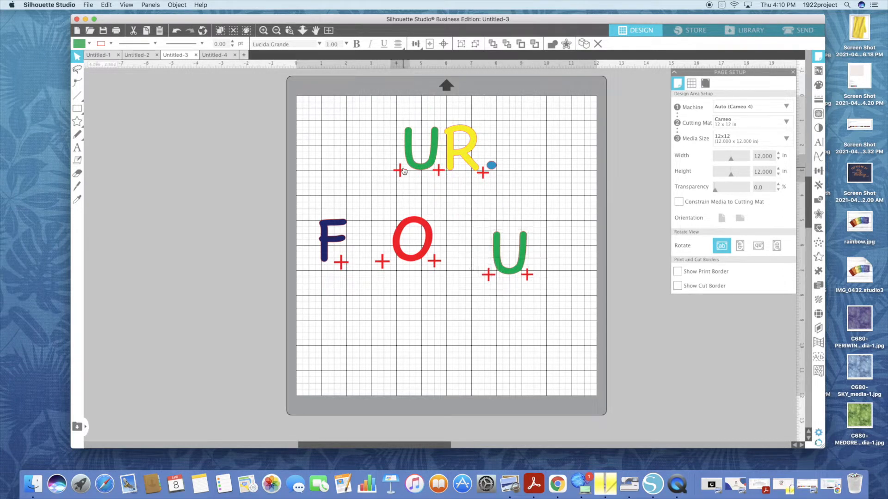
{"action": "left_click", "coordinate": [409, 166]}
{"action": "key", "text": "Delete"}
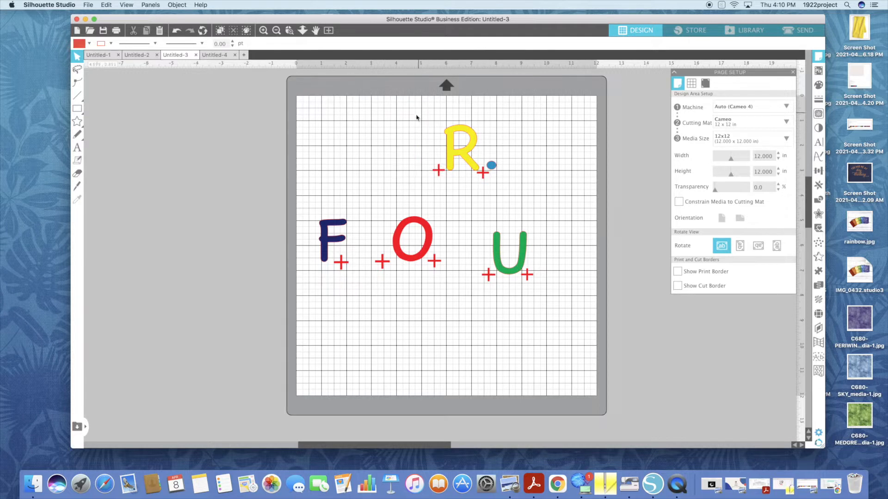
Duplicate the R with its two plus signs above the F, and delete the original R and the plus sign before it
{"action": "left_click_drag", "start_coordinate": [423, 158], "coordinate": [485, 193]}
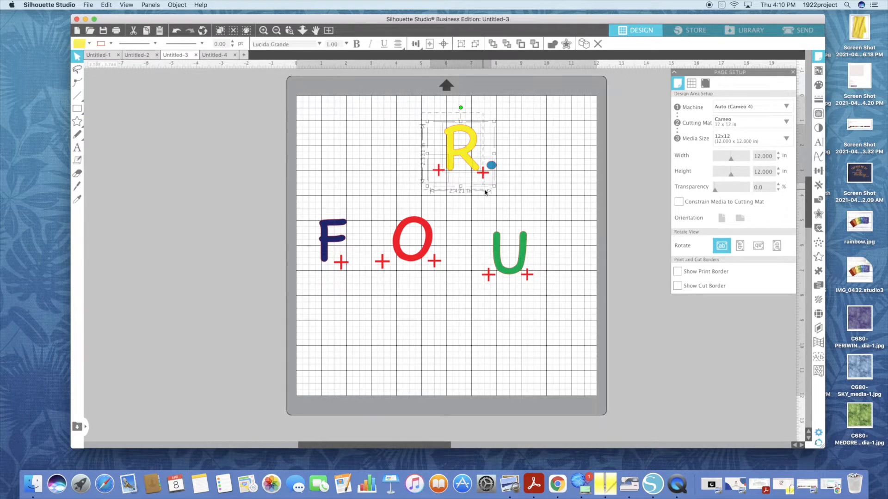
{"action": "left_click", "coordinate": [585, 44]}
{"action": "left_click_drag", "start_coordinate": [488, 141], "coordinate": [379, 143]}
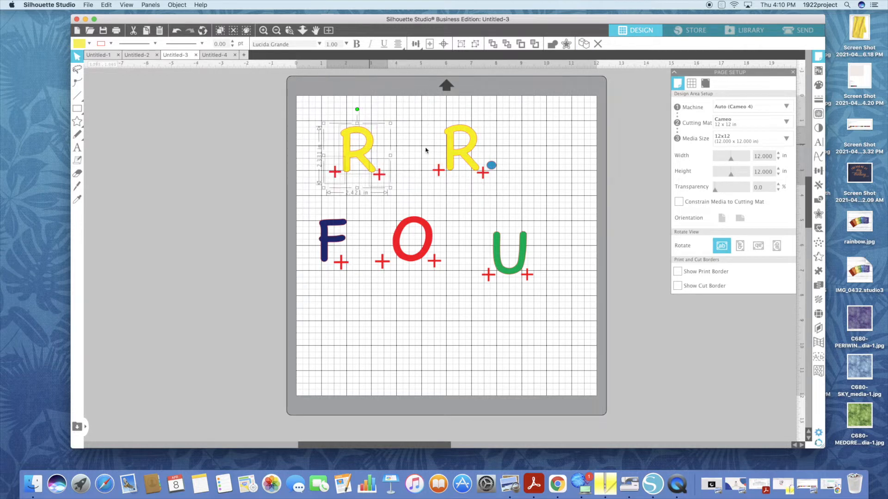
{"action": "left_click", "coordinate": [443, 170]}
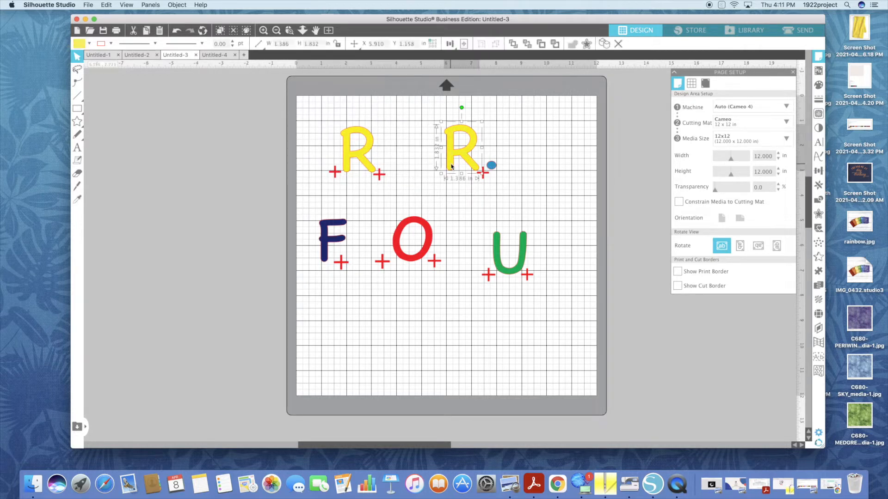
{"action": "key", "text": "Delete"}
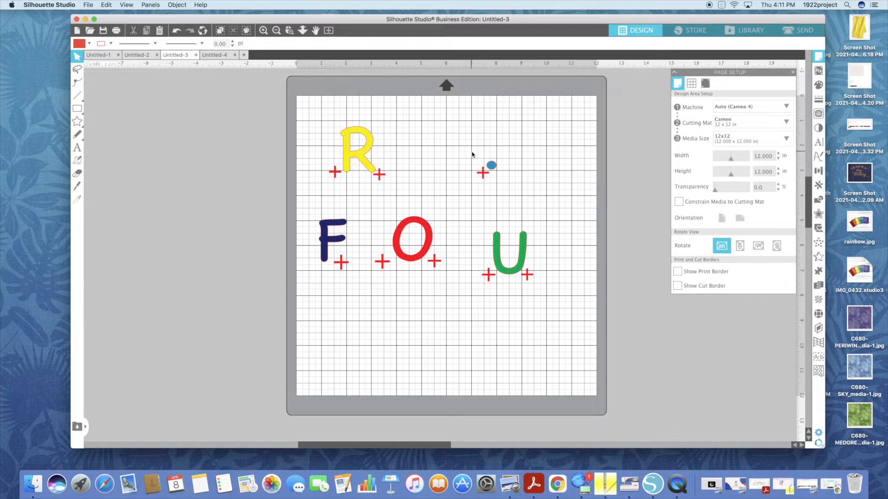
Group the R, the period, the U, the O and the F each with its own plus signs
{"action": "left_click_drag", "start_coordinate": [318, 118], "coordinate": [394, 198]}
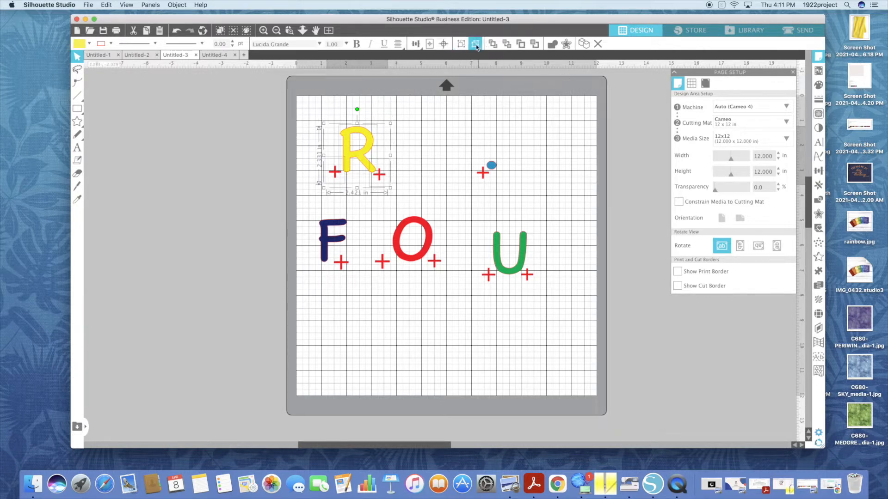
{"action": "left_click", "coordinate": [474, 169]}
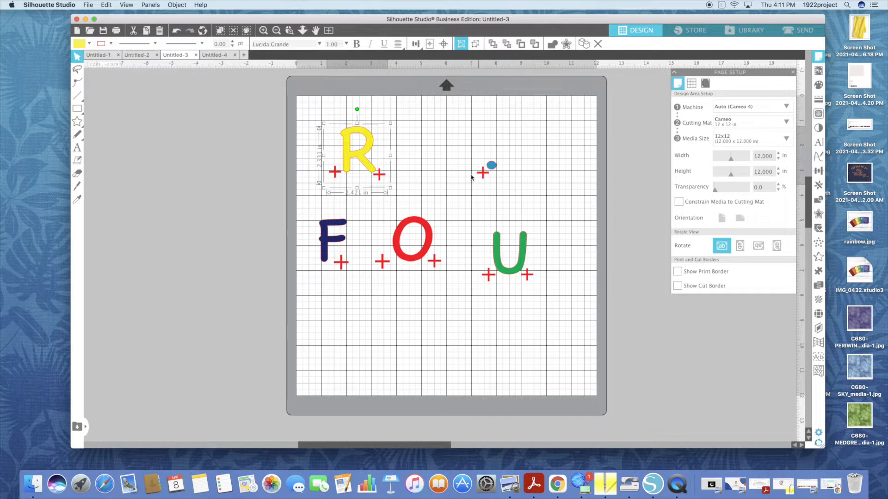
{"action": "left_click_drag", "start_coordinate": [467, 159], "coordinate": [507, 190]}
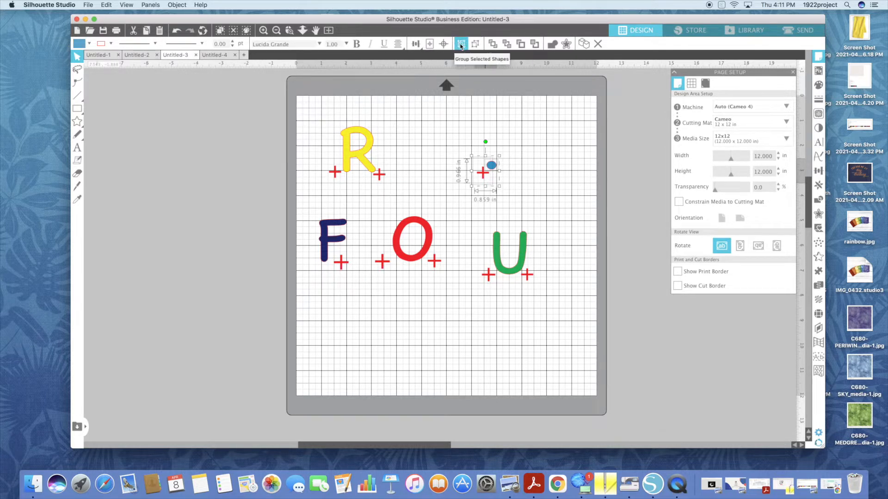
{"action": "left_click_drag", "start_coordinate": [470, 218], "coordinate": [544, 298]}
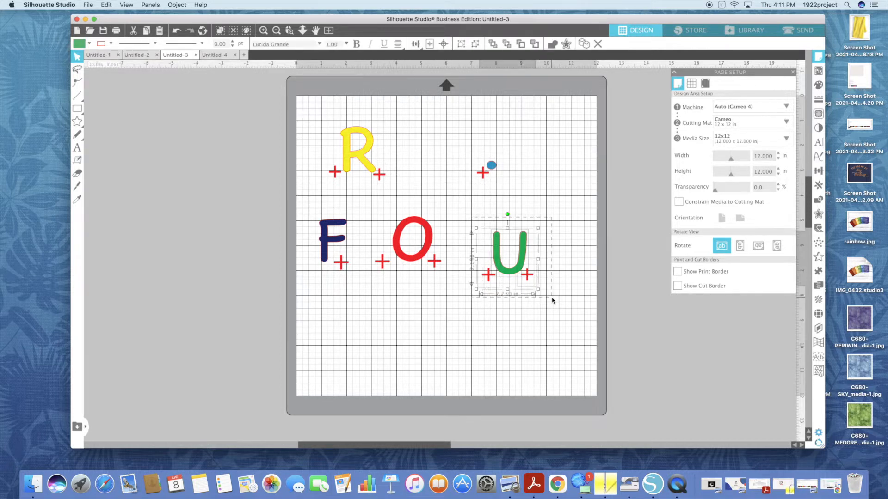
{"action": "left_click", "coordinate": [474, 45]}
{"action": "left_click_drag", "start_coordinate": [371, 203], "coordinate": [458, 287]}
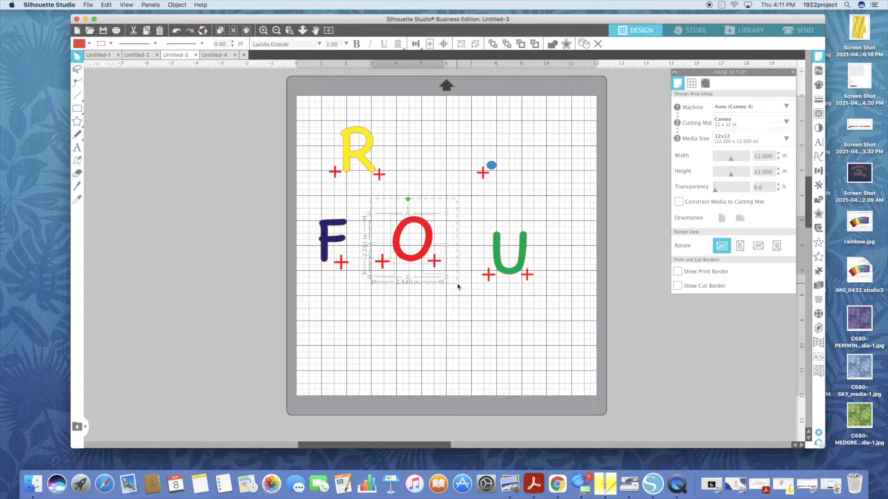
{"action": "left_click", "coordinate": [463, 47]}
{"action": "left_click_drag", "start_coordinate": [310, 206], "coordinate": [357, 285]}
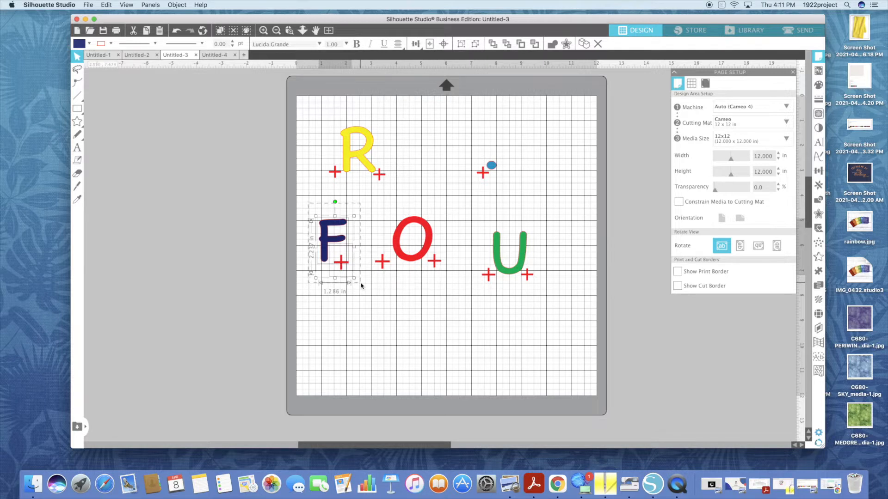
{"action": "left_click", "coordinate": [457, 48]}
In the Untitled-4 document, add a plus sign as text and place it above the gap between the H and the A
{"action": "left_click", "coordinate": [211, 55]}
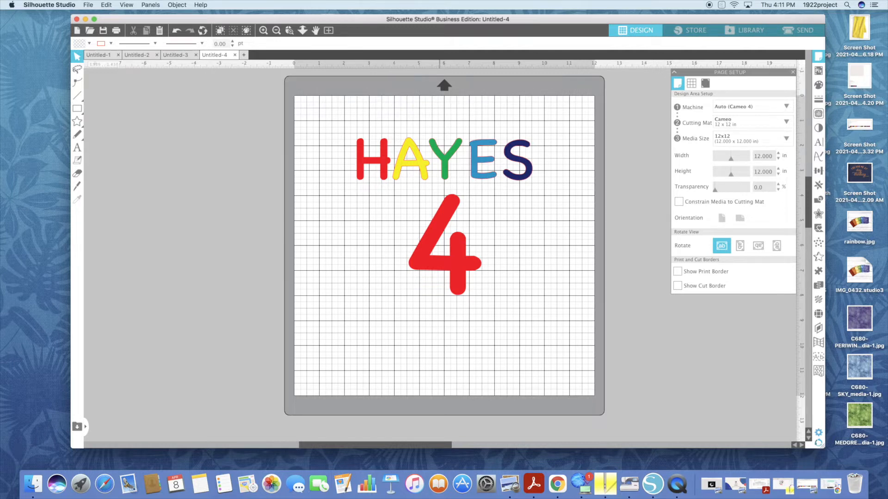
{"action": "left_click", "coordinate": [77, 148]}
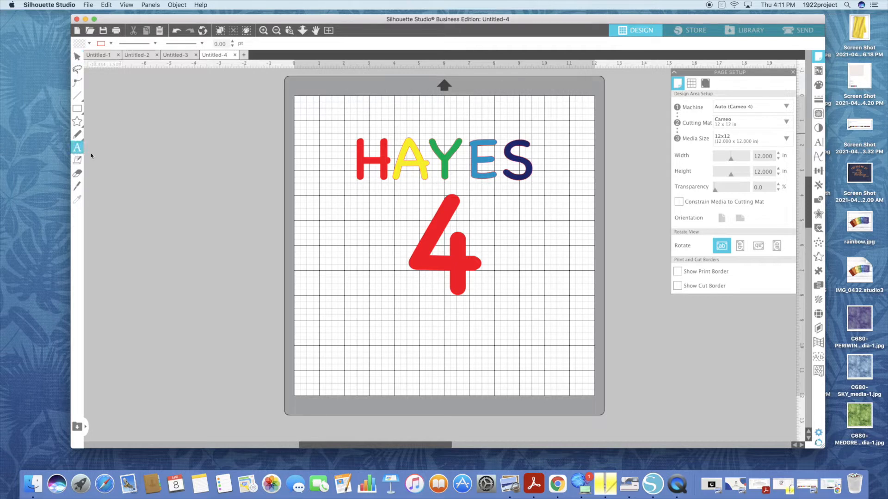
{"action": "left_click", "coordinate": [380, 242]}
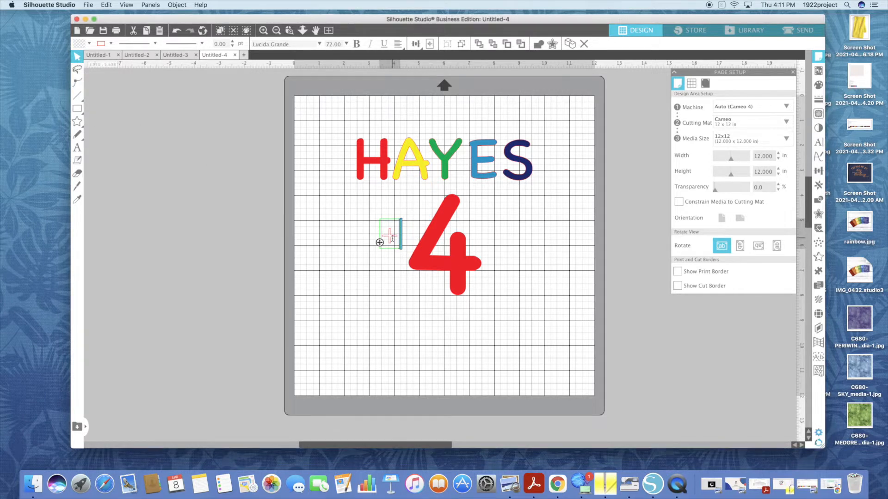
{"action": "left_click", "coordinate": [346, 246]}
{"action": "left_click_drag", "start_coordinate": [391, 246], "coordinate": [396, 142]}
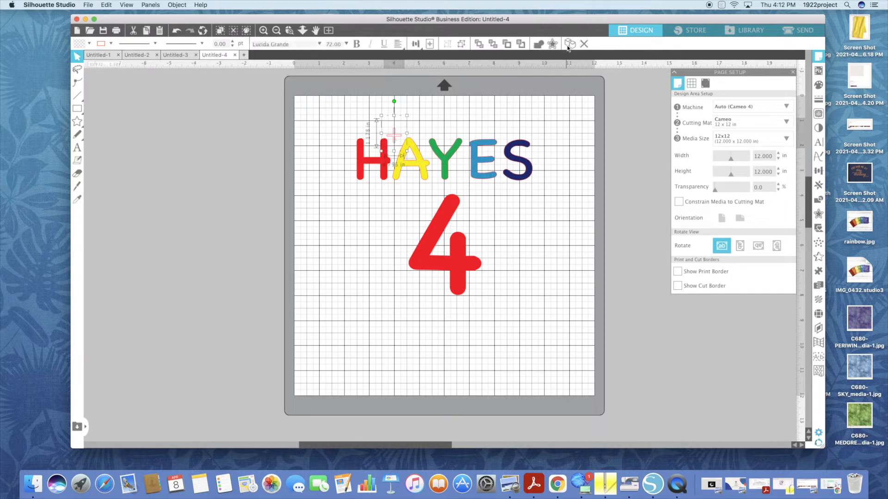
Duplicate the plus sign above the gaps between the A and Y, the Y and E, and the E and S
{"action": "left_click_drag", "start_coordinate": [401, 136], "coordinate": [429, 136]}
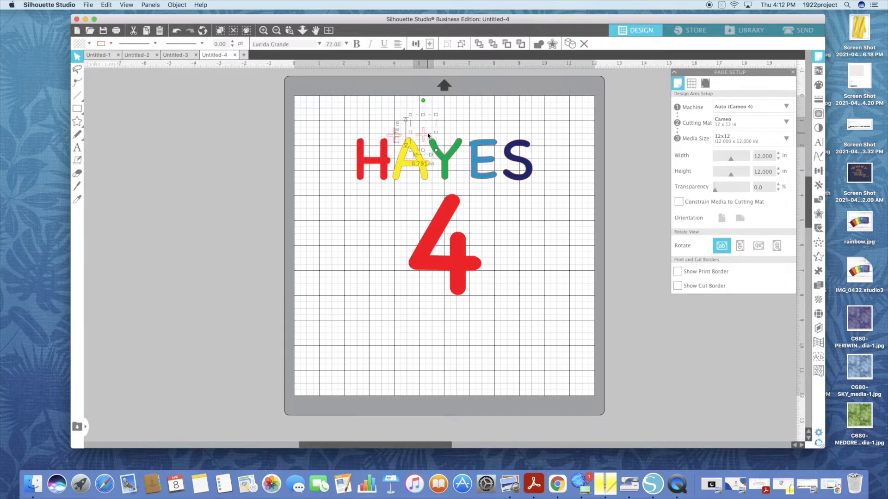
{"action": "left_click", "coordinate": [570, 43]}
{"action": "left_click_drag", "start_coordinate": [435, 135], "coordinate": [470, 136]}
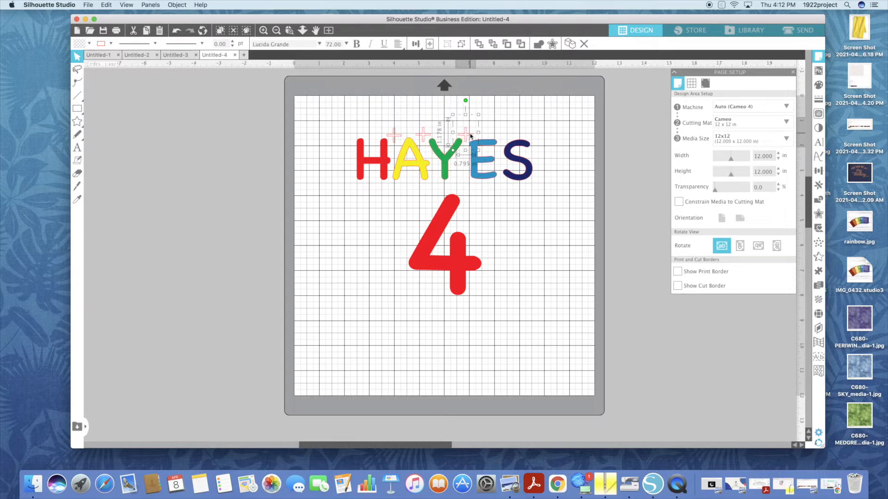
{"action": "left_click", "coordinate": [570, 43]}
{"action": "left_click_drag", "start_coordinate": [475, 136], "coordinate": [505, 134]}
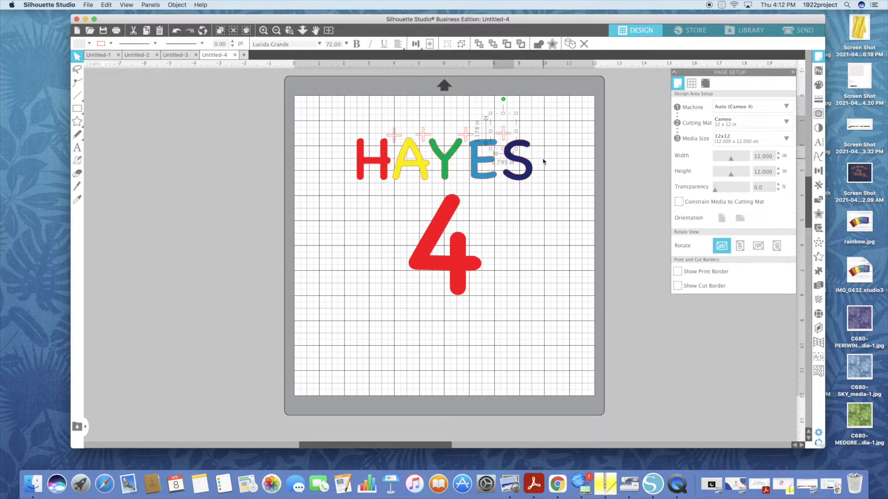
{"action": "left_click", "coordinate": [556, 145]}
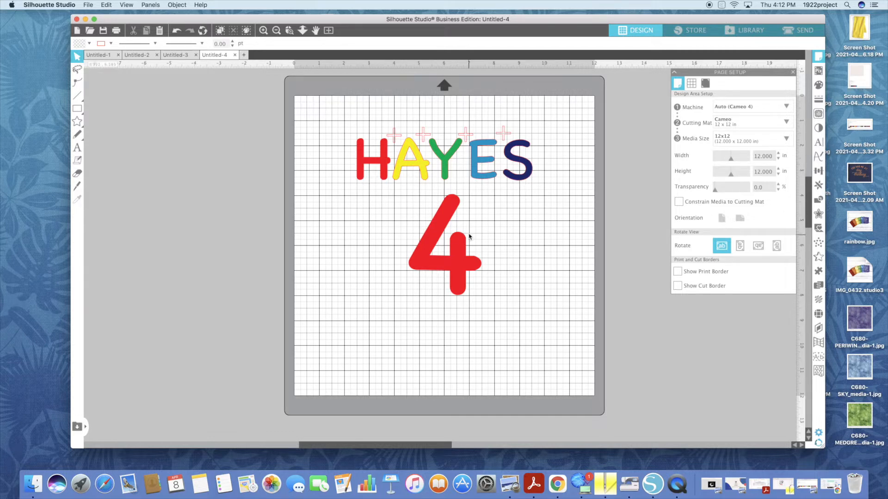
Move the 4 to the mat's lower right corner, duplicate the H with its plus sign above it, and delete the original H
{"action": "left_click_drag", "start_coordinate": [445, 227], "coordinate": [556, 314]}
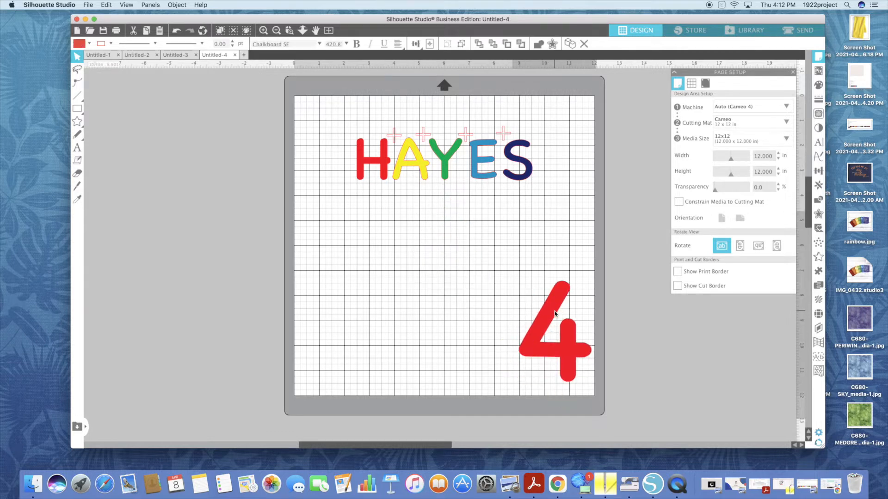
{"action": "left_click_drag", "start_coordinate": [342, 160], "coordinate": [391, 199]}
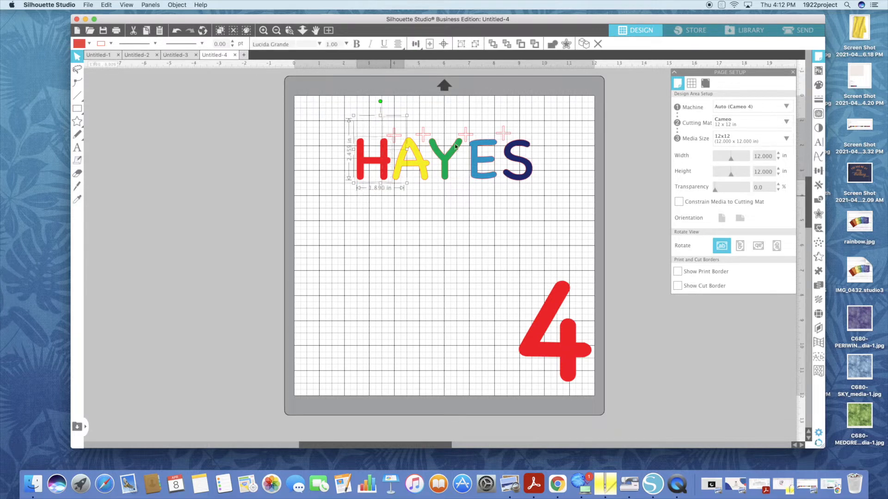
{"action": "left_click", "coordinate": [585, 45]}
{"action": "left_click_drag", "start_coordinate": [395, 161], "coordinate": [553, 301]}
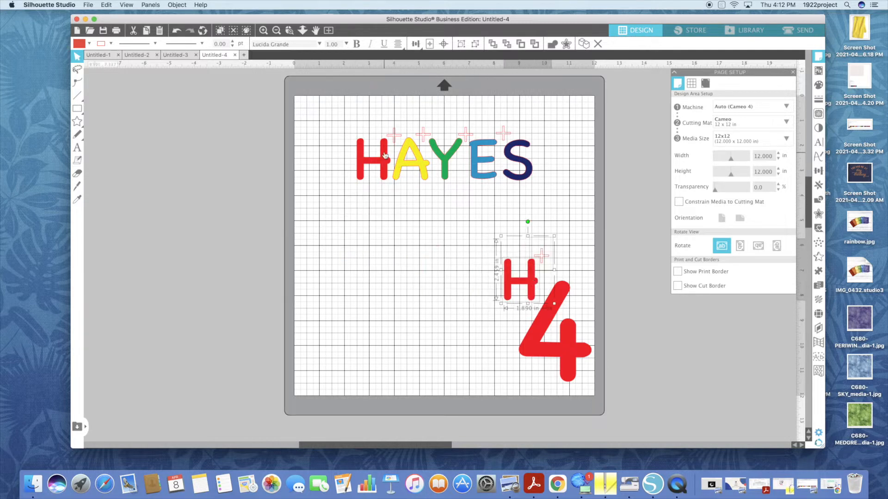
{"action": "left_click", "coordinate": [383, 154]}
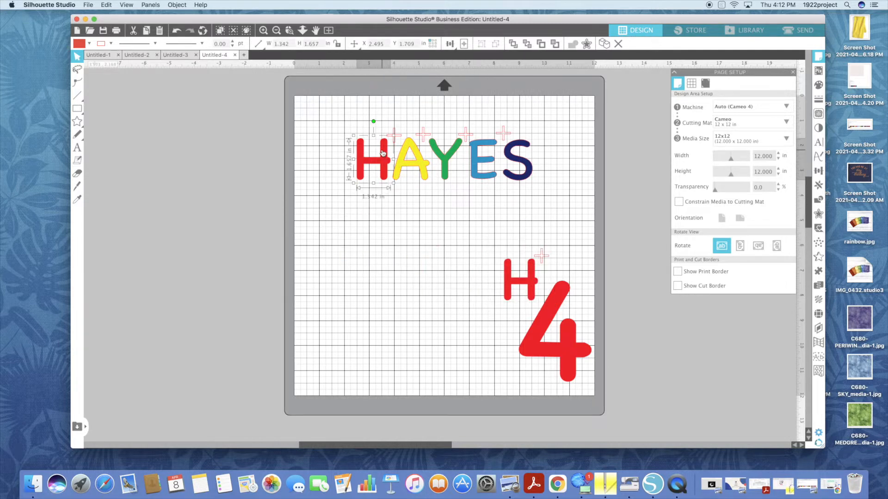
{"action": "key", "text": "Delete"}
Duplicate the A with its two plus signs near the mat's left edge, and delete the original A and the plus sign before it
{"action": "left_click_drag", "start_coordinate": [371, 122], "coordinate": [427, 194]}
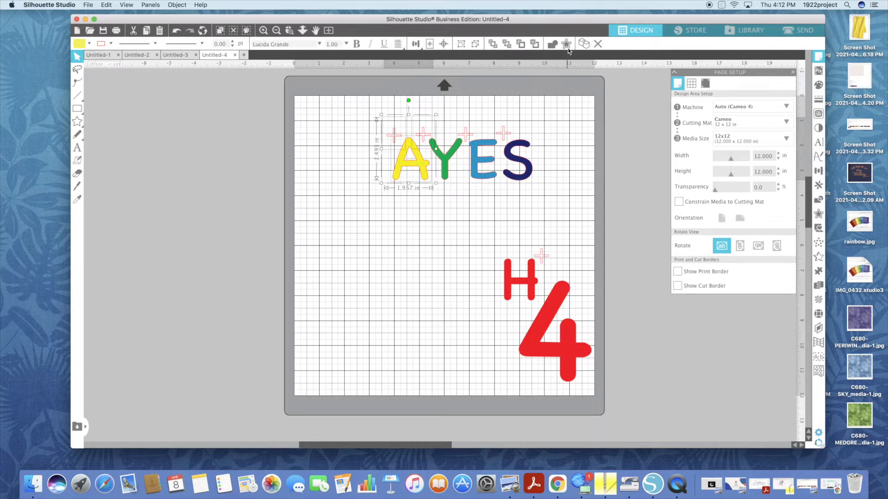
{"action": "left_click", "coordinate": [583, 44]}
{"action": "left_click_drag", "start_coordinate": [423, 161], "coordinate": [331, 222]}
{"action": "left_click", "coordinate": [394, 141]}
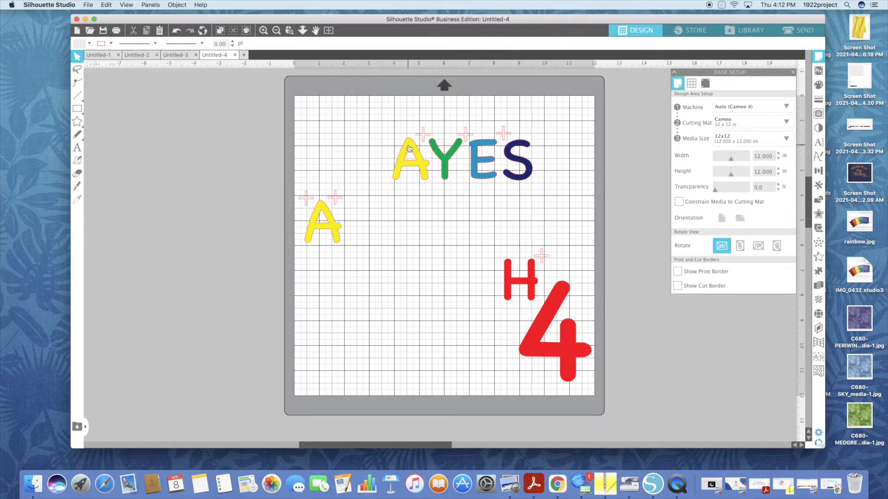
{"action": "key", "text": "Delete"}
Duplicate the Y with its two plus signs beside the lower A, and delete the original Y and the plus sign before it
{"action": "left_click", "coordinate": [422, 139]}
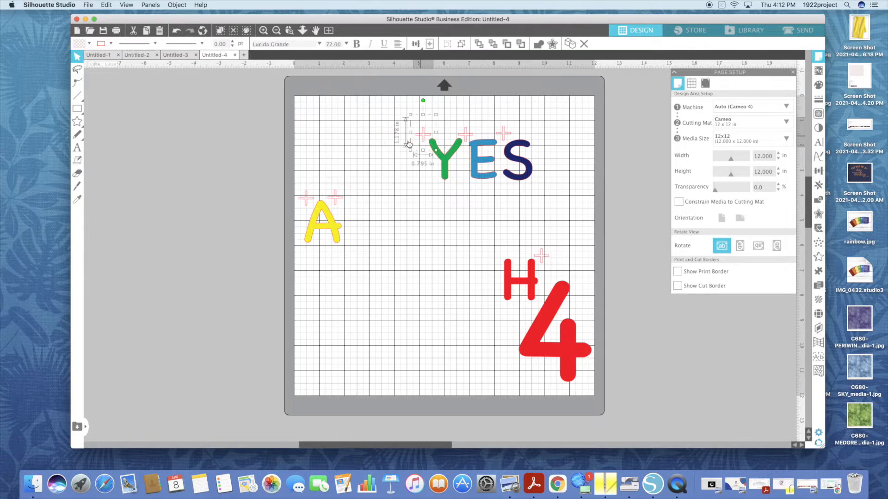
{"action": "left_click", "coordinate": [408, 125]}
{"action": "left_click_drag", "start_coordinate": [408, 125], "coordinate": [448, 196]}
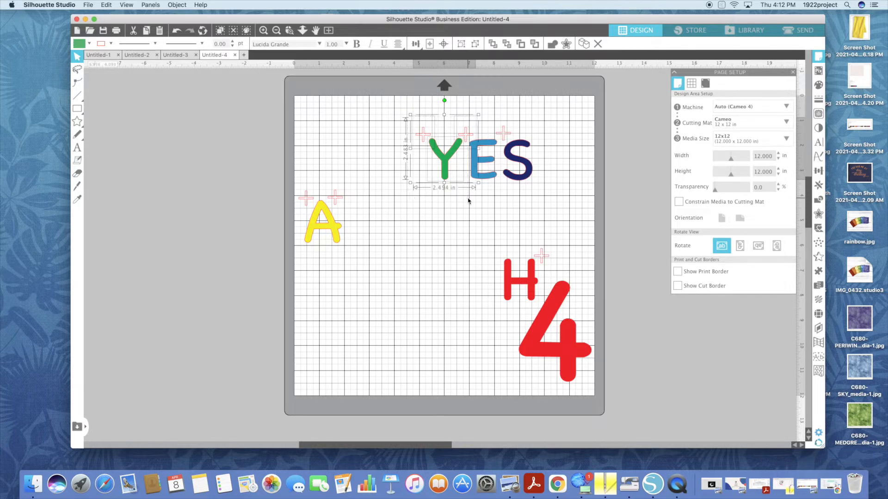
{"action": "left_click_drag", "start_coordinate": [454, 153], "coordinate": [411, 242]}
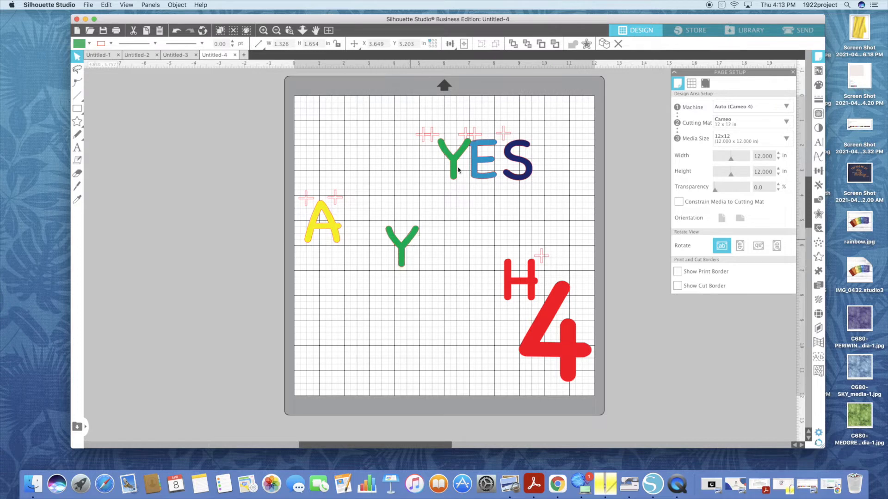
{"action": "left_click", "coordinate": [176, 30]}
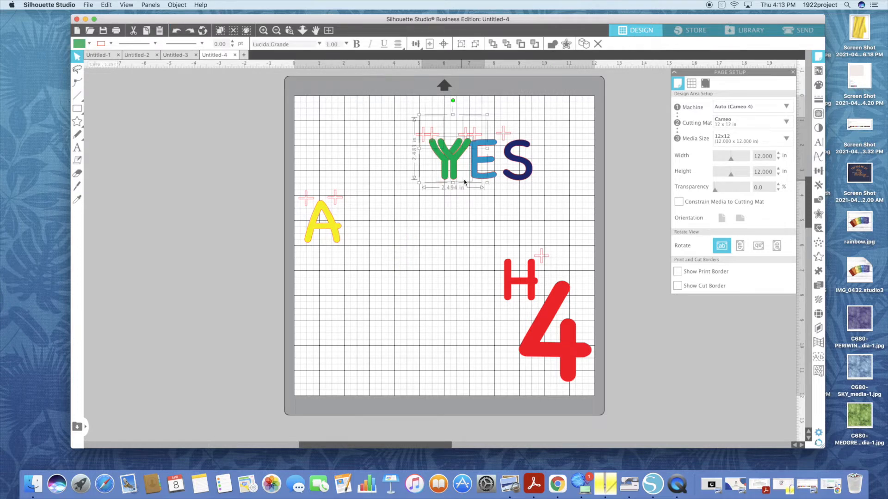
{"action": "left_click_drag", "start_coordinate": [454, 161], "coordinate": [409, 246]}
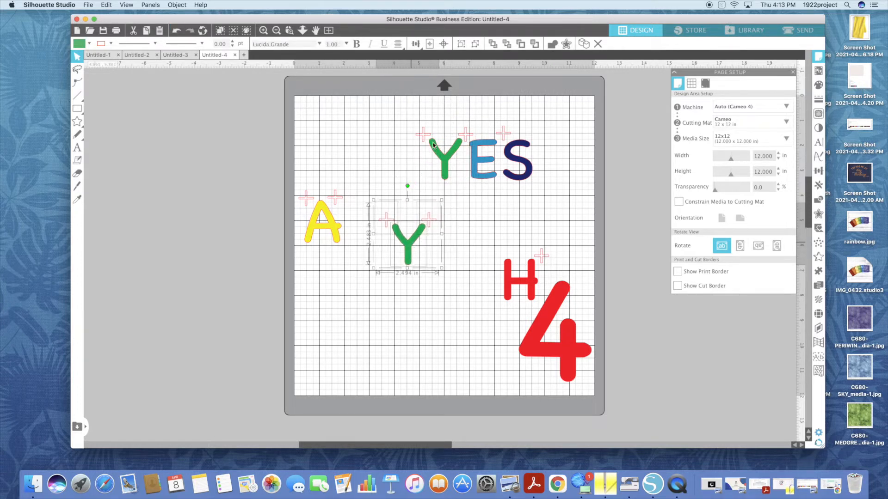
{"action": "left_click", "coordinate": [423, 137]}
{"action": "key", "text": "Delete"}
{"action": "left_click", "coordinate": [441, 167]}
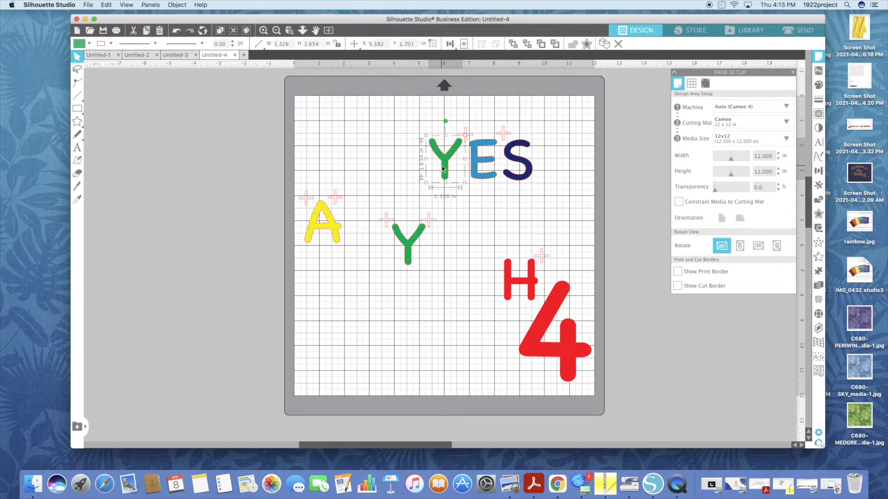
{"action": "key", "text": "Delete"}
Duplicate the E with its two plus signs above the lower A and Y, and delete the original E and the plus sign before it
{"action": "left_click_drag", "start_coordinate": [452, 116], "coordinate": [502, 202]}
{"action": "left_click_drag", "start_coordinate": [480, 141], "coordinate": [358, 127]}
{"action": "left_click", "coordinate": [466, 136]}
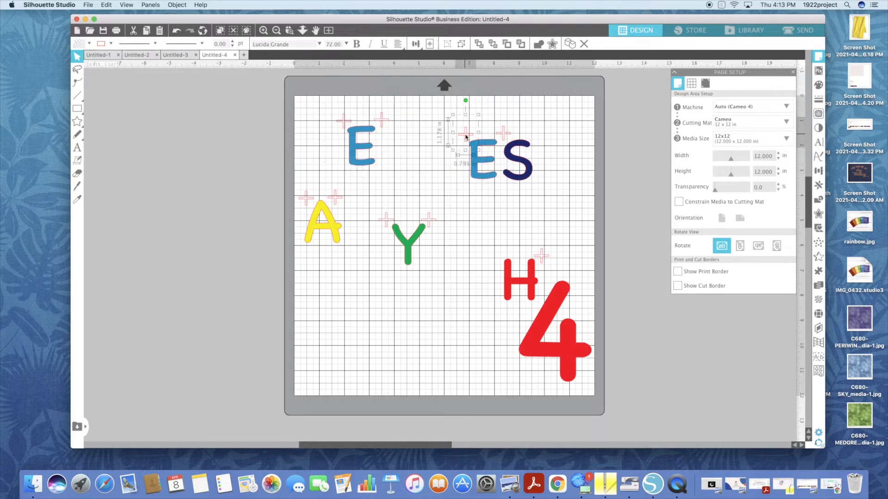
{"action": "key", "text": "Delete"}
{"action": "left_click", "coordinate": [473, 152]}
{"action": "key", "text": "Delete"}
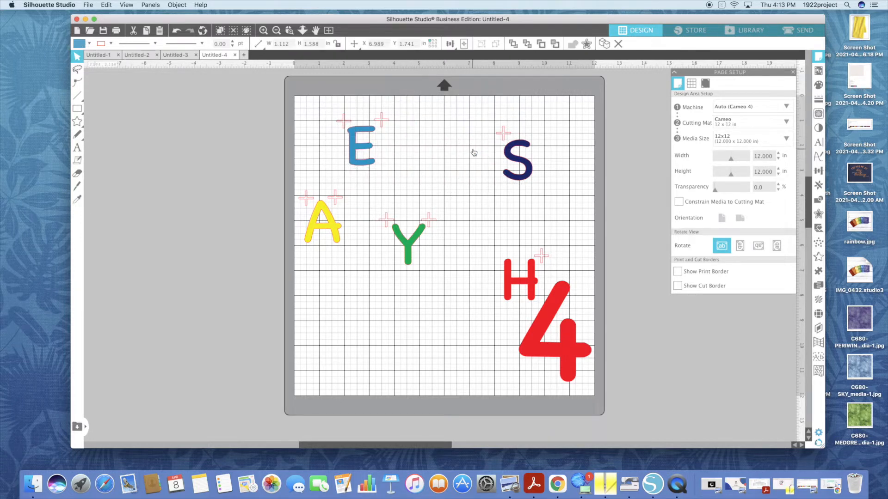
Group the S, the E, the A and the Y each with its own plus signs, and group the H, its plus sign and the 4 together
{"action": "left_click_drag", "start_coordinate": [489, 116], "coordinate": [546, 193]}
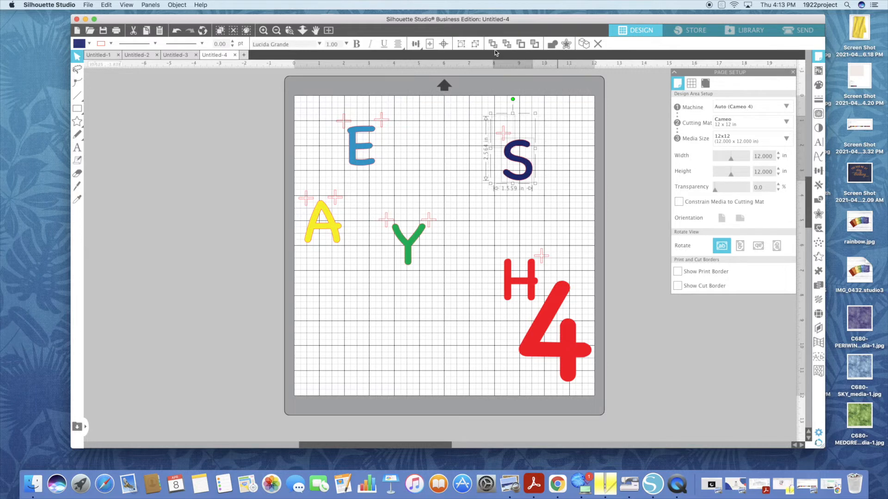
{"action": "left_click", "coordinate": [460, 44]}
{"action": "left_click_drag", "start_coordinate": [330, 111], "coordinate": [404, 187]}
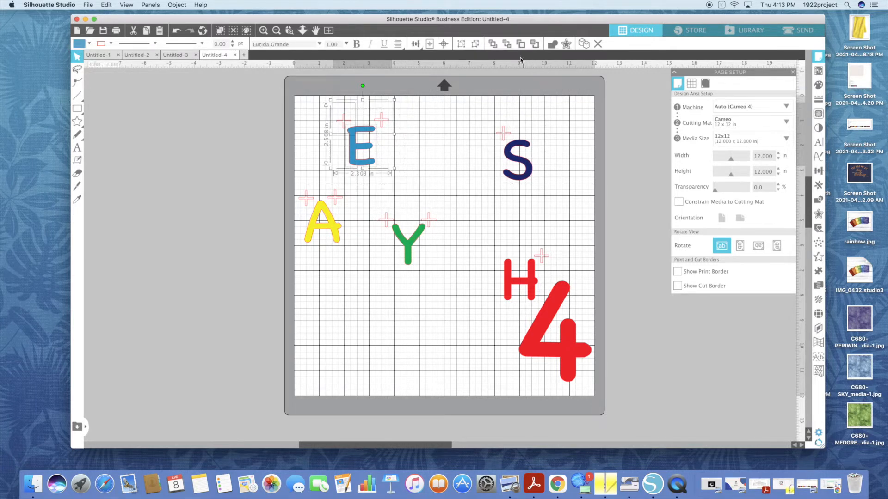
{"action": "left_click", "coordinate": [464, 46]}
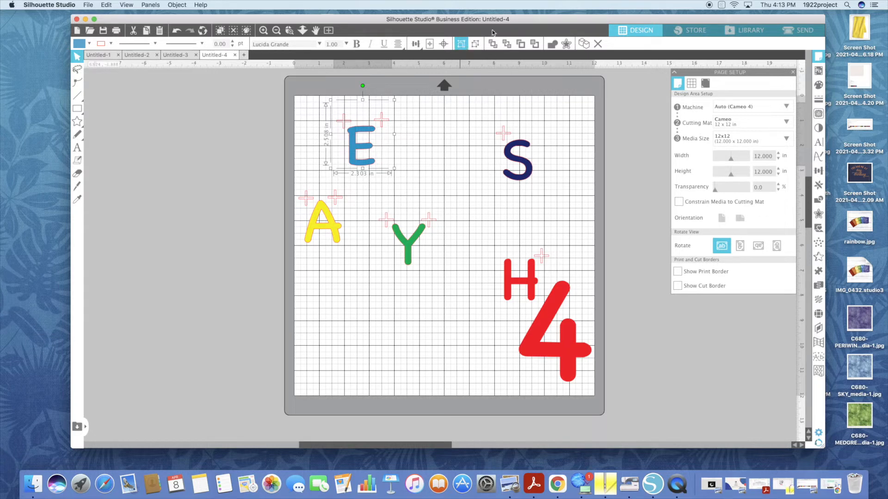
{"action": "left_click_drag", "start_coordinate": [293, 179], "coordinate": [352, 216]}
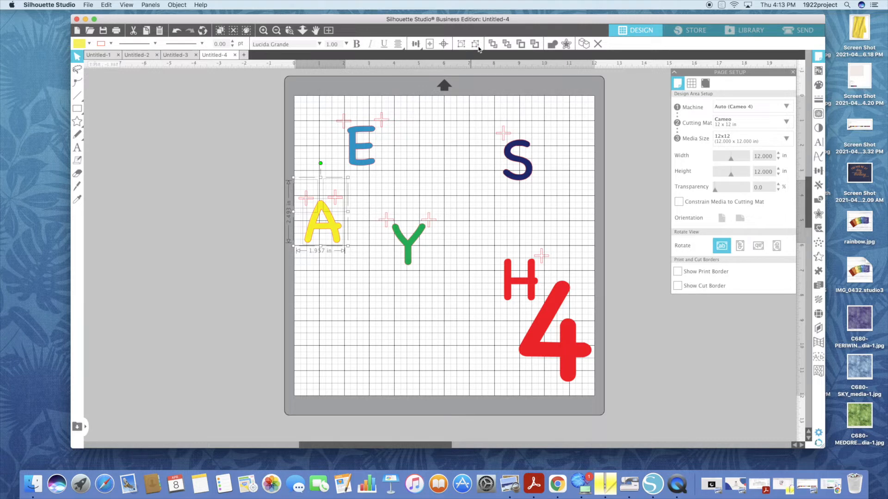
{"action": "left_click", "coordinate": [464, 46]}
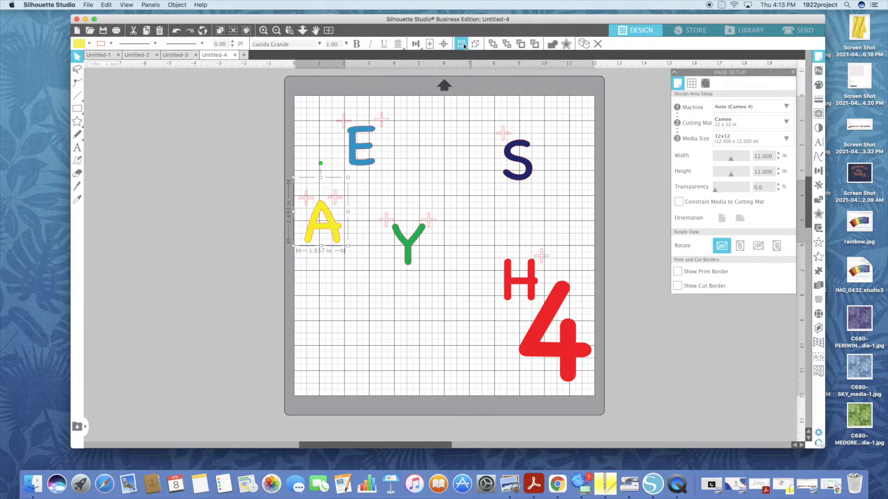
{"action": "left_click_drag", "start_coordinate": [371, 198], "coordinate": [430, 289]}
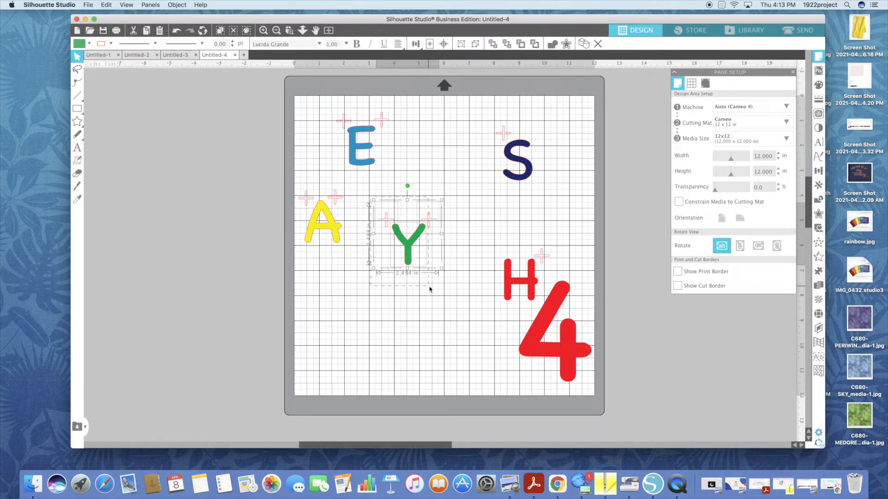
{"action": "left_click", "coordinate": [462, 45]}
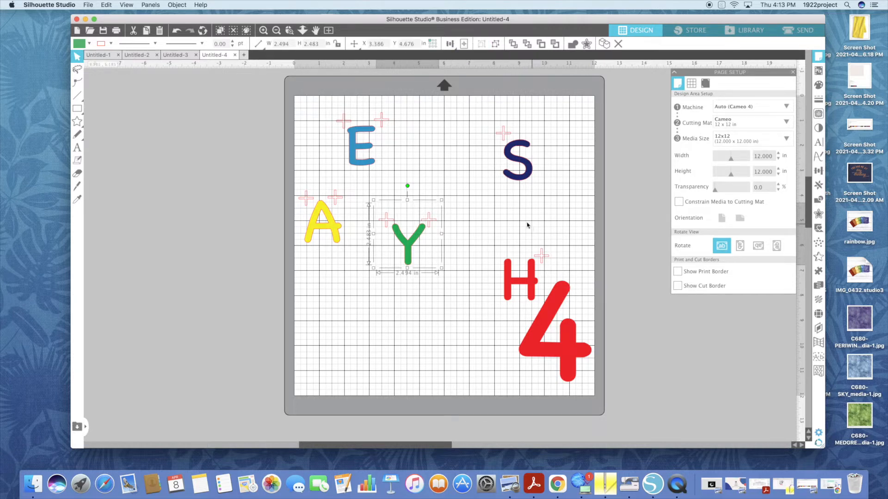
{"action": "left_click_drag", "start_coordinate": [484, 239], "coordinate": [579, 404]}
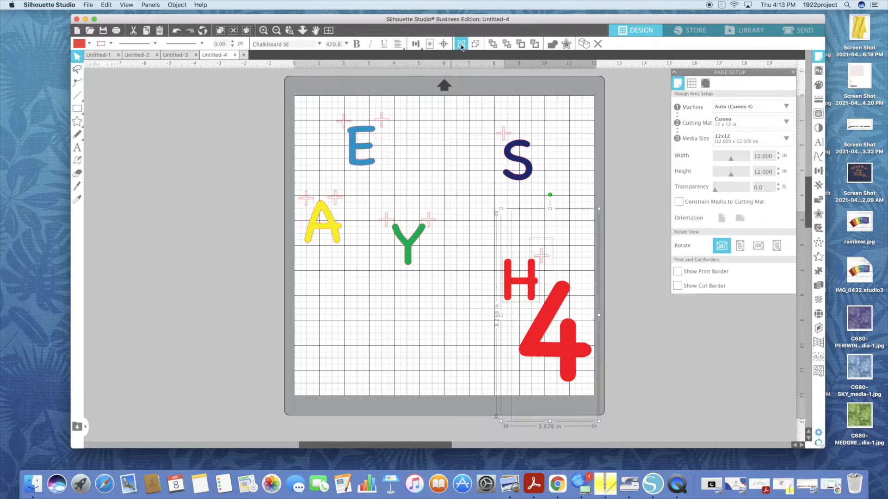
{"action": "left_click", "coordinate": [461, 43]}
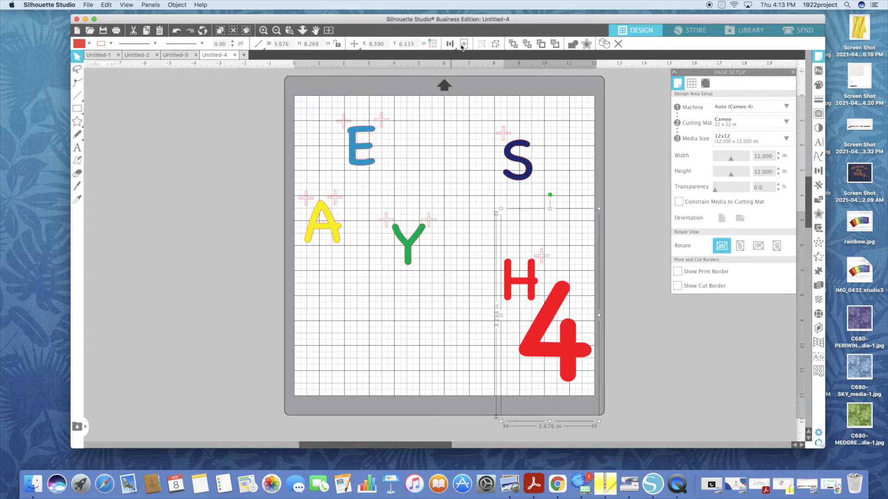
Cut all the grouped letters and the period from the Untitled-3 document and return to Untitled-4
{"action": "left_click", "coordinate": [175, 55]}
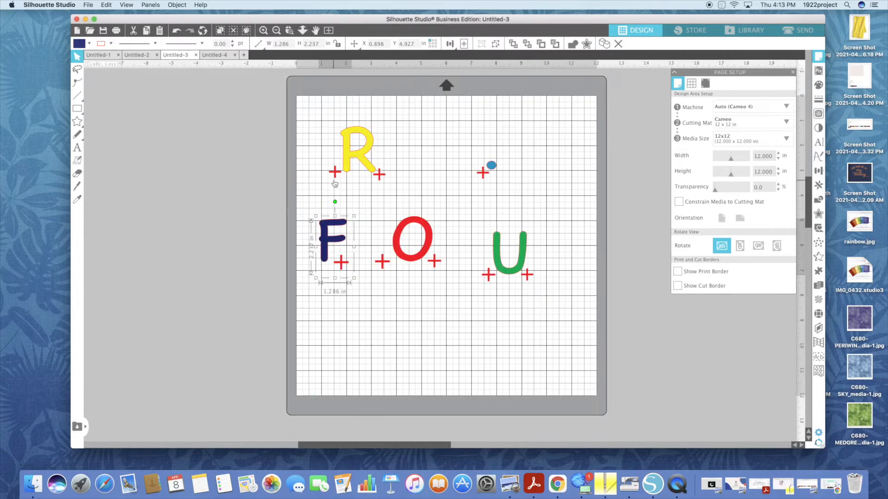
{"action": "left_click_drag", "start_coordinate": [305, 119], "coordinate": [526, 193]}
{"action": "left_click_drag", "start_coordinate": [570, 263], "coordinate": [571, 313]}
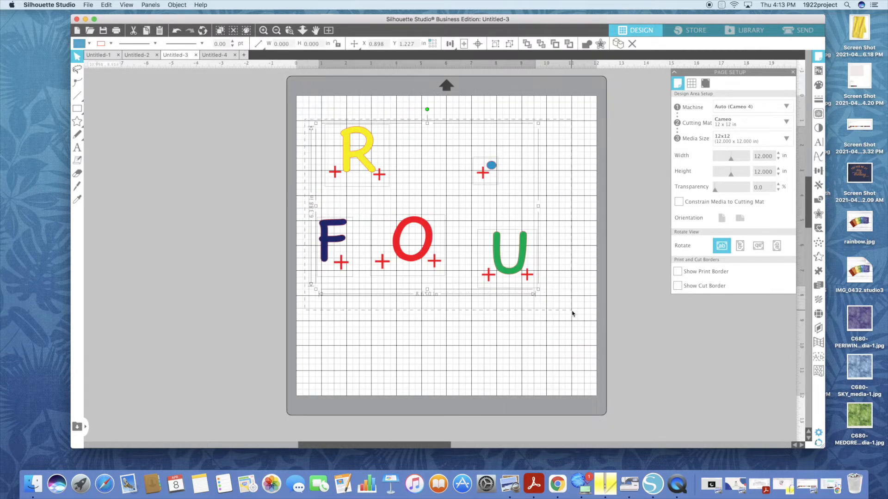
{"action": "left_click", "coordinate": [134, 30]}
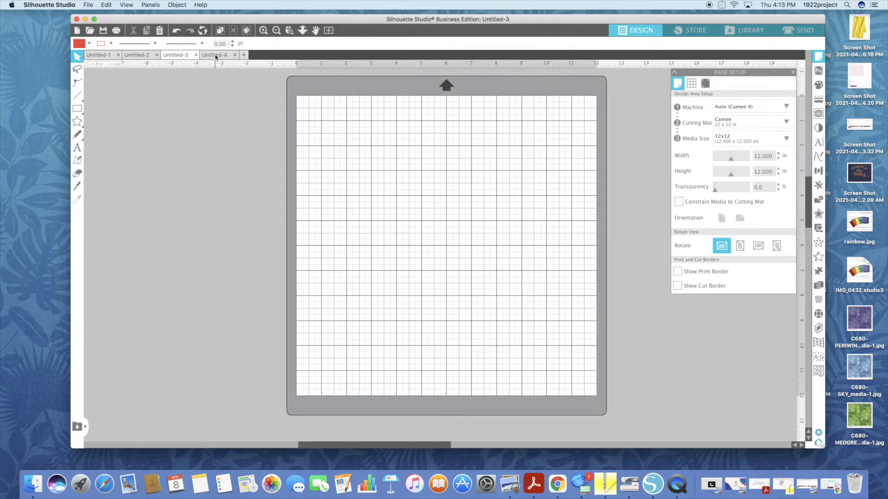
{"action": "left_click", "coordinate": [216, 56]}
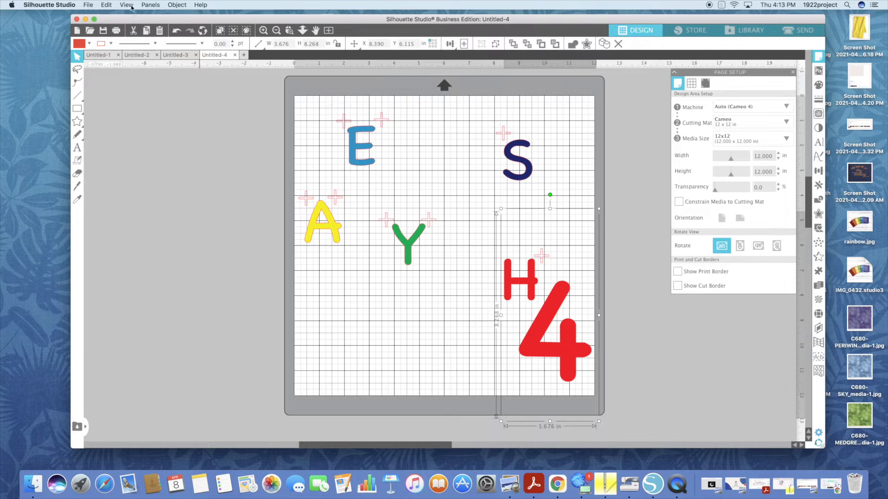
Undo the last grouping in the Untitled-4 document and undo the cut of the grouped letters in Untitled-3
{"action": "left_click", "coordinate": [107, 5]}
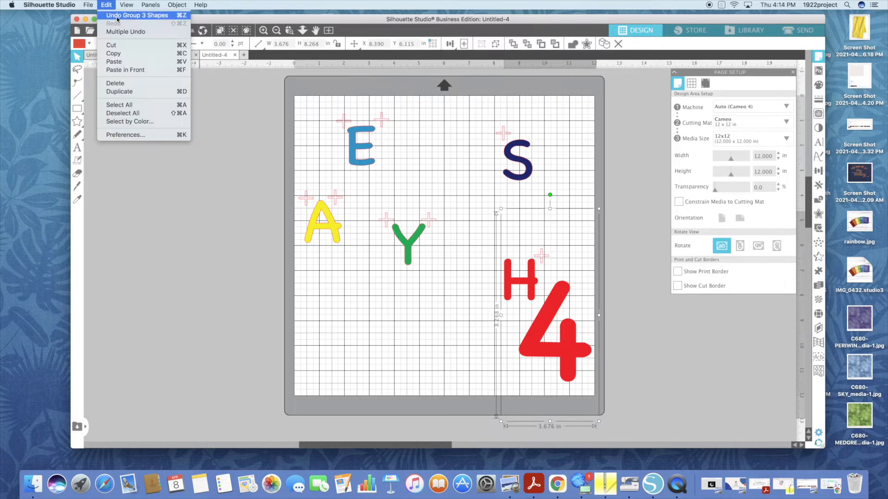
{"action": "left_click", "coordinate": [116, 19]}
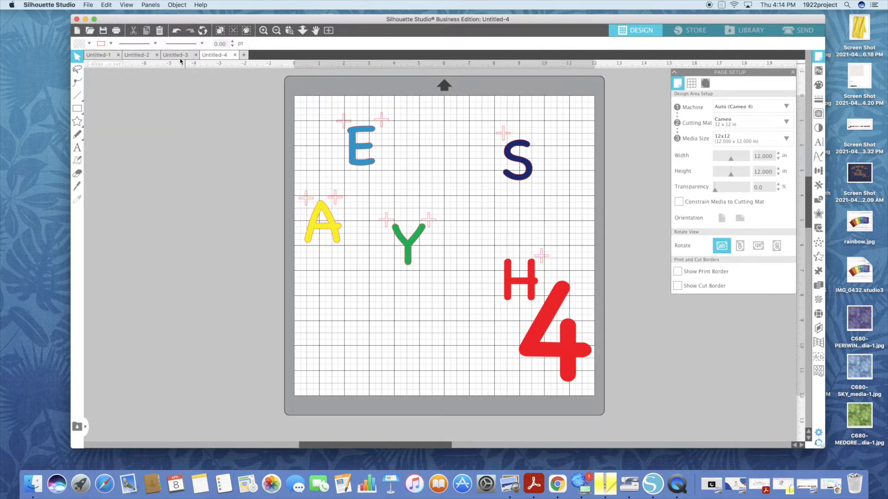
{"action": "left_click", "coordinate": [179, 57]}
{"action": "left_click", "coordinate": [107, 5]}
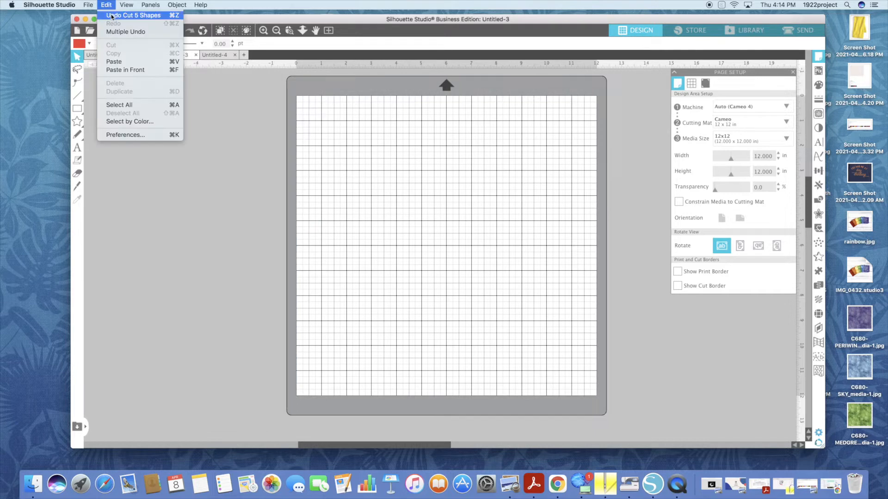
{"action": "left_click", "coordinate": [111, 15]}
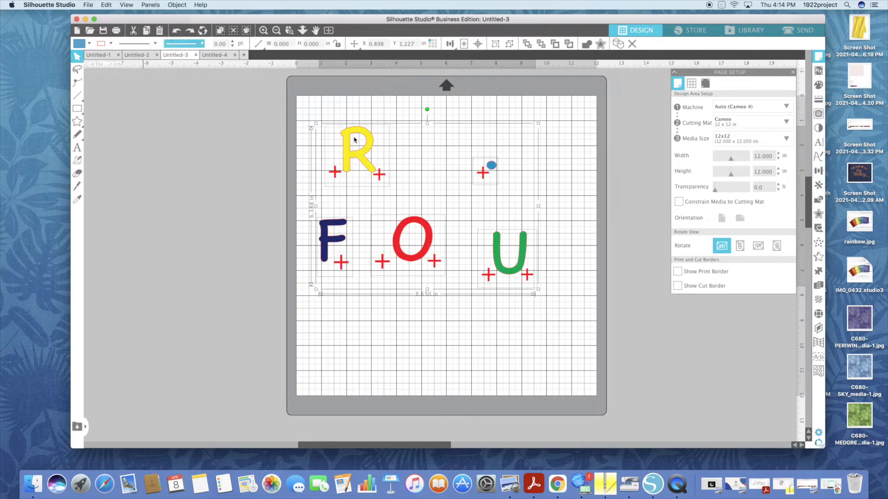
Cut all the grouped letters and the period from Untitled-3, paste them into Untitled-4 and shift them toward the left of the mat
{"action": "left_click_drag", "start_coordinate": [305, 110], "coordinate": [553, 304]}
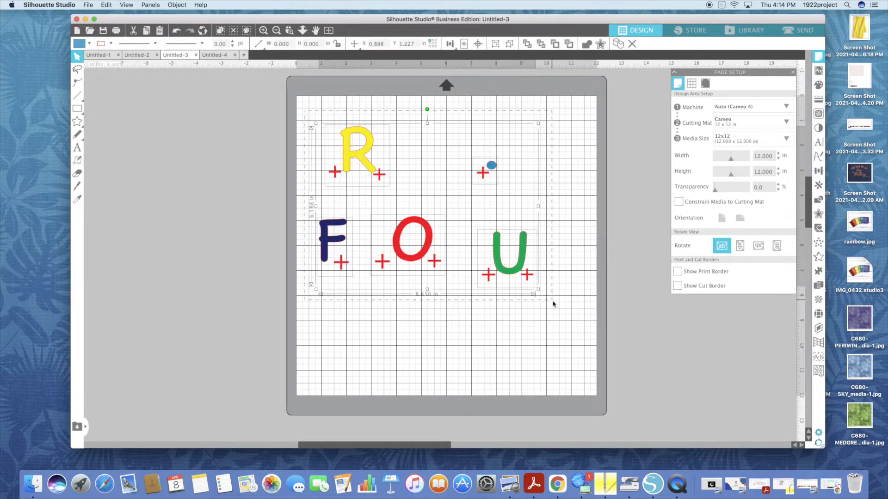
{"action": "left_click", "coordinate": [133, 30]}
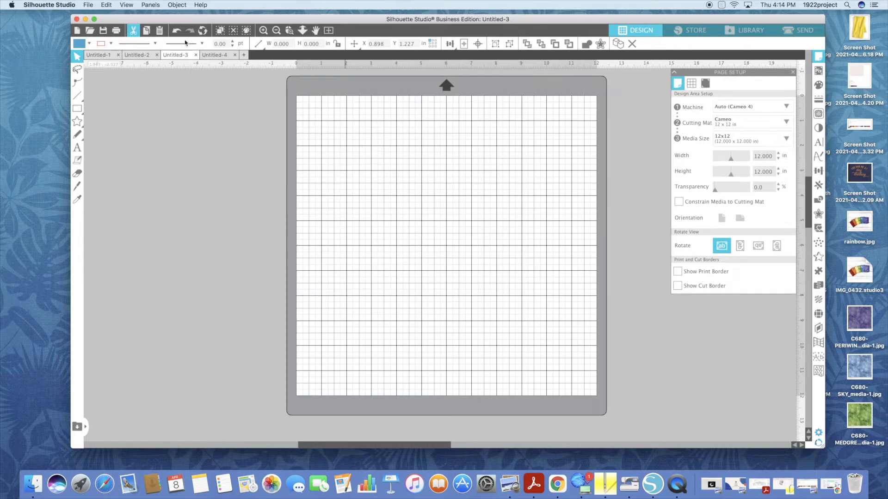
{"action": "left_click", "coordinate": [218, 55]}
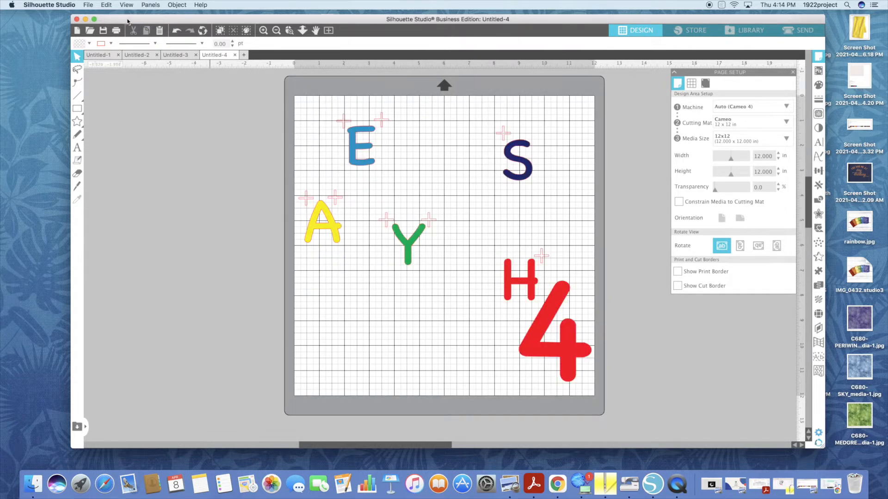
{"action": "left_click", "coordinate": [160, 31]}
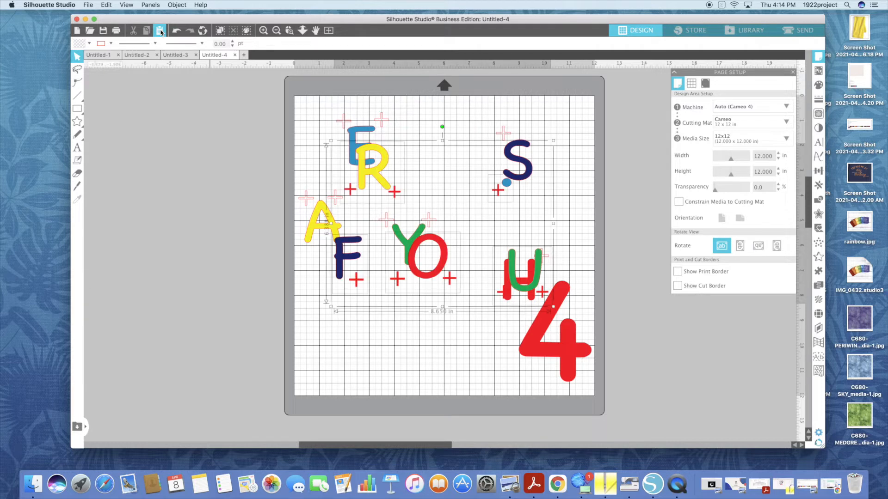
{"action": "left_click_drag", "start_coordinate": [413, 272], "coordinate": [205, 271]}
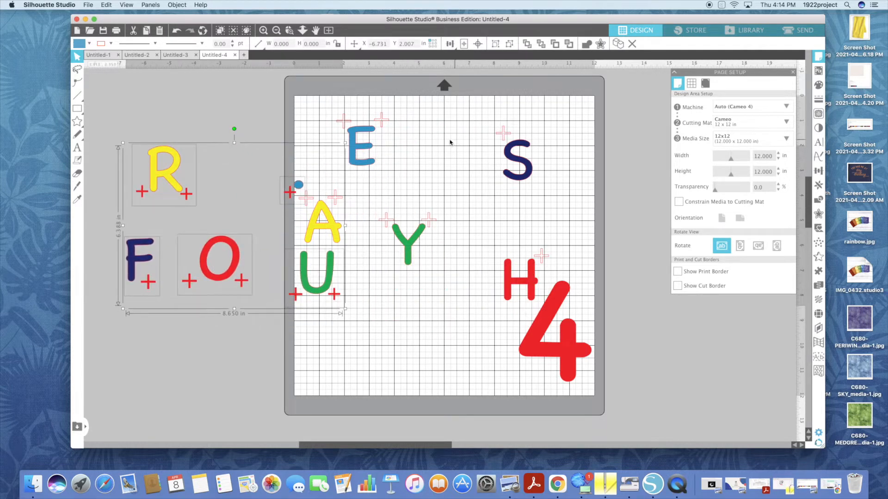
Move the E beside the S, and place the yellow R and A side by side in the mat's upper-left corner
{"action": "left_click_drag", "start_coordinate": [365, 159], "coordinate": [471, 178]}
{"action": "left_click_drag", "start_coordinate": [171, 171], "coordinate": [338, 121]}
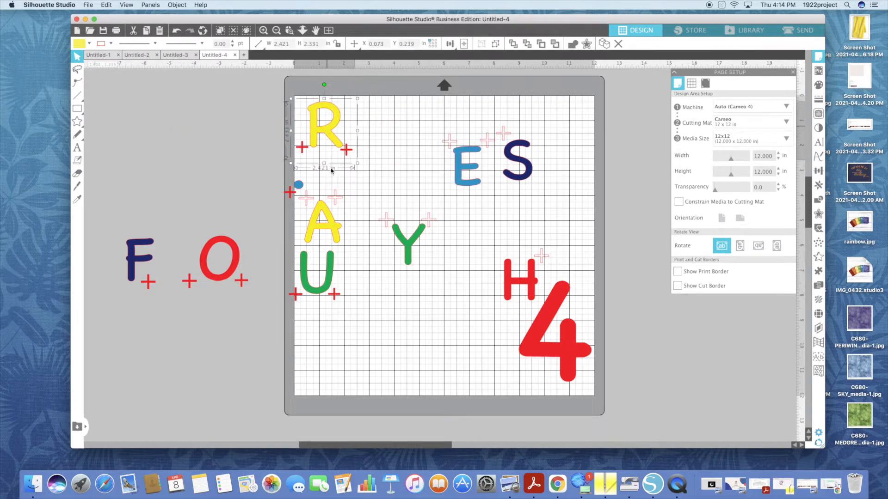
{"action": "left_click_drag", "start_coordinate": [322, 214], "coordinate": [379, 123]}
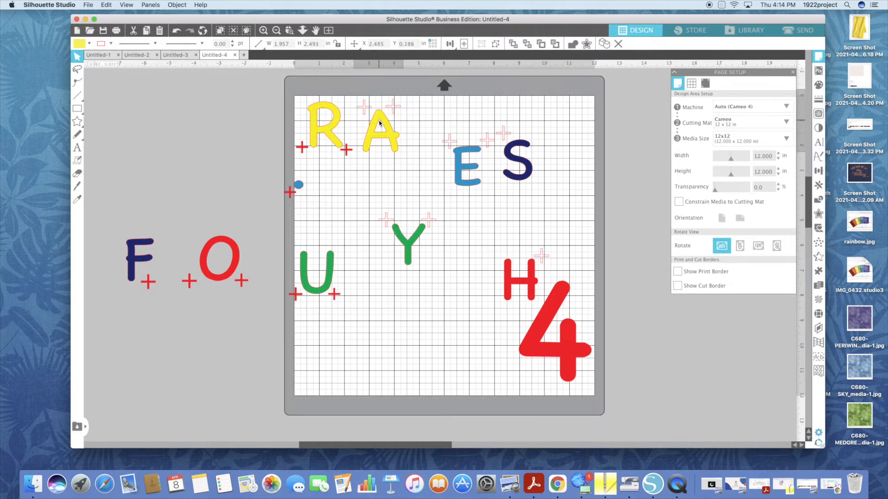
{"action": "left_click", "coordinate": [340, 152]}
Place the green U and Y side by side in the mat's lower-left corner
{"action": "left_click_drag", "start_coordinate": [327, 286], "coordinate": [342, 365]}
{"action": "left_click", "coordinate": [413, 259]}
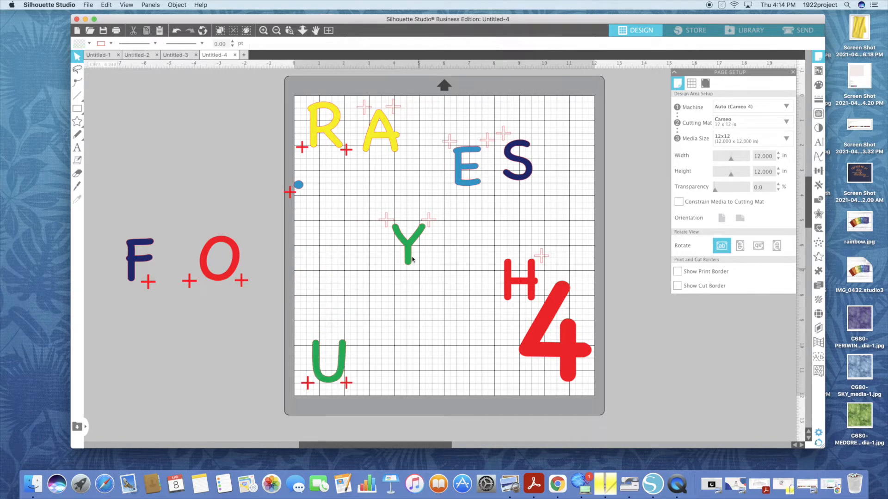
{"action": "left_click_drag", "start_coordinate": [413, 250], "coordinate": [395, 370]}
Place the navy S and F side by side in the mat's upper-right corner and move the E slightly lower
{"action": "left_click_drag", "start_coordinate": [521, 179], "coordinate": [538, 155]}
{"action": "left_click", "coordinate": [525, 162]}
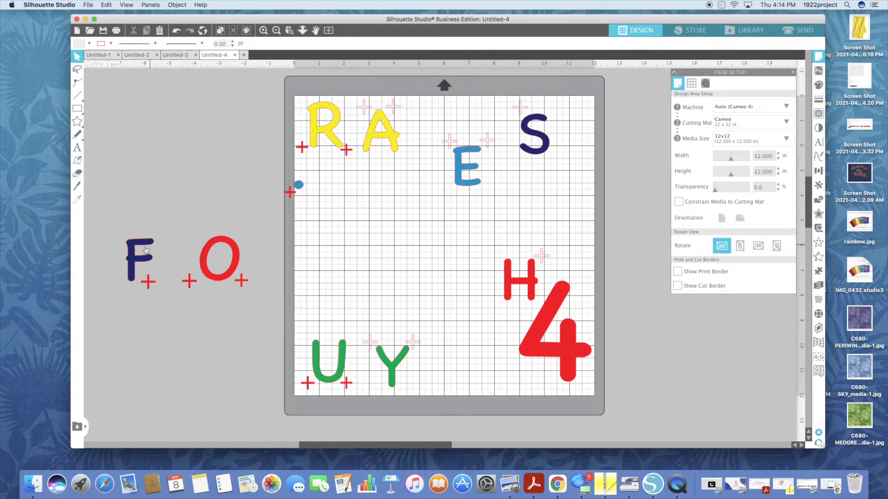
{"action": "left_click_drag", "start_coordinate": [134, 256], "coordinate": [553, 119]}
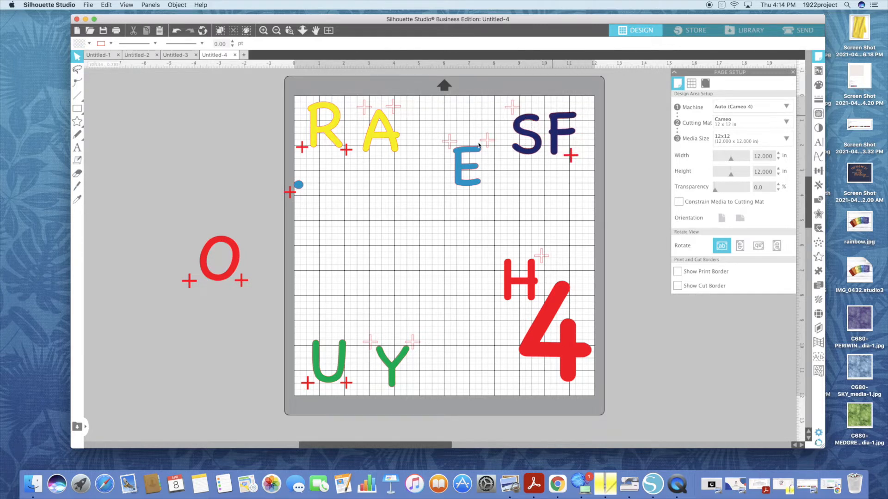
{"action": "left_click_drag", "start_coordinate": [466, 150], "coordinate": [461, 169]}
{"action": "left_click", "coordinate": [517, 276]}
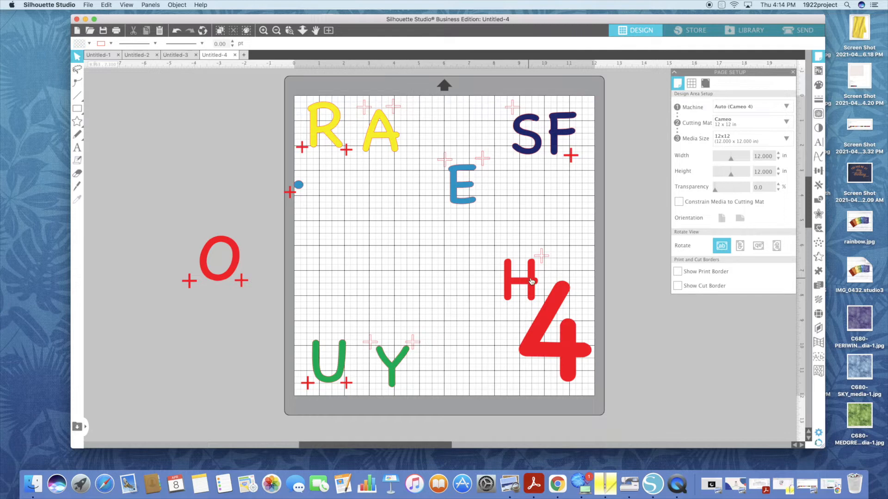
{"action": "left_click_drag", "start_coordinate": [534, 281], "coordinate": [443, 275]}
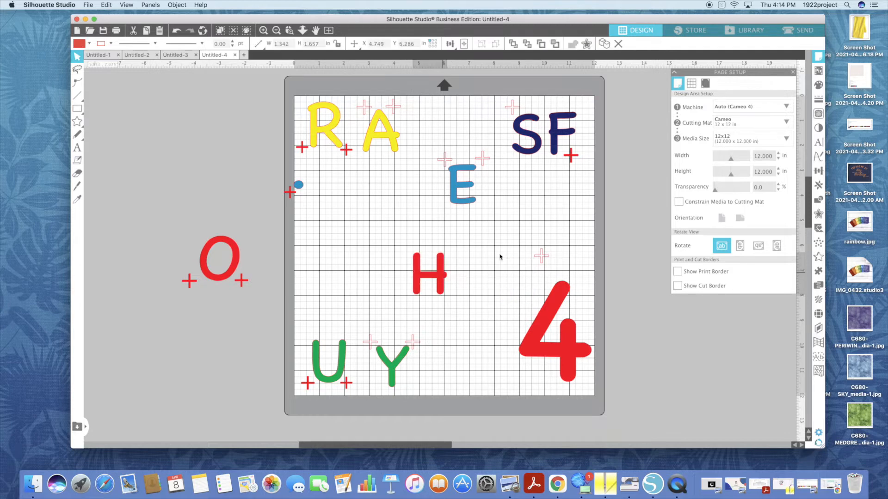
{"action": "left_click", "coordinate": [464, 272]}
{"action": "left_click", "coordinate": [173, 37]}
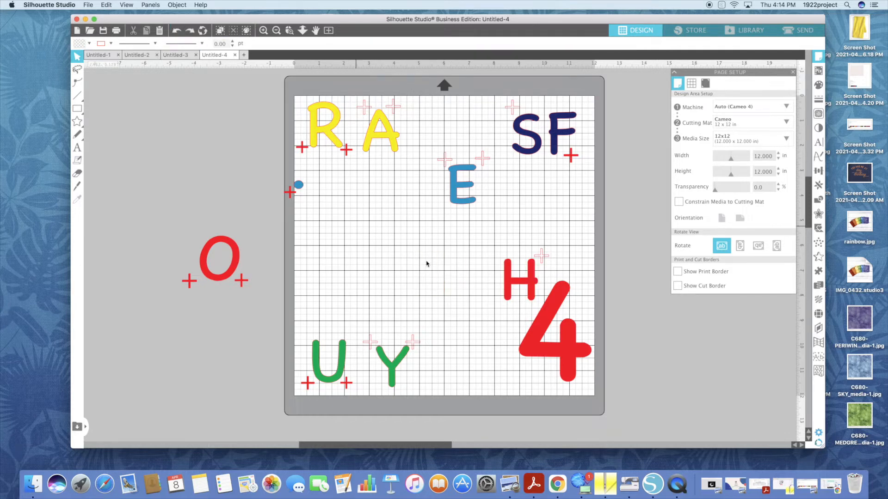
Group the red H, its plus sign and the 4, and move the group off the mat beside the O
{"action": "left_click", "coordinate": [555, 303]}
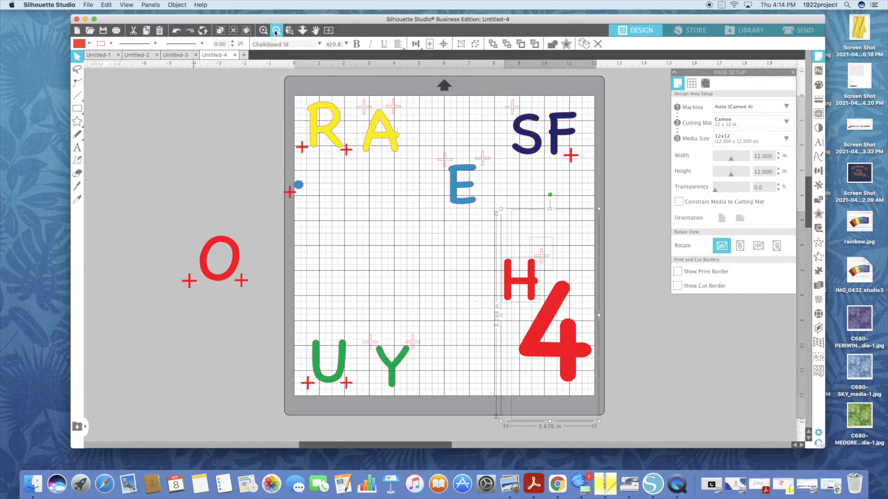
{"action": "left_click", "coordinate": [461, 44]}
{"action": "left_click_drag", "start_coordinate": [552, 305], "coordinate": [150, 199]}
Place the blue E and the blue period with its plus sign side by side in the mat's lower-right corner
{"action": "left_click_drag", "start_coordinate": [458, 196], "coordinate": [557, 372]}
{"action": "left_click", "coordinate": [562, 356]}
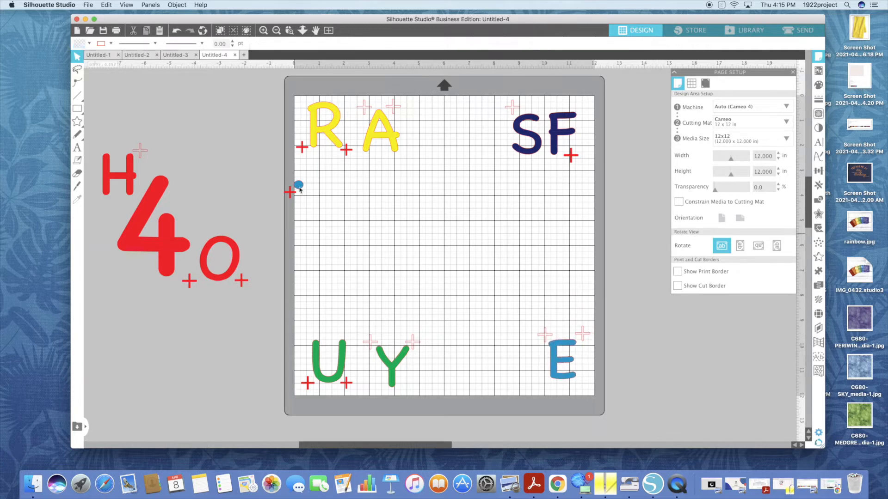
{"action": "left_click_drag", "start_coordinate": [297, 185], "coordinate": [525, 361]}
Create a mirrored copy of all the letters on the mat to the right of the originals
{"action": "left_click_drag", "start_coordinate": [291, 88], "coordinate": [577, 390]}
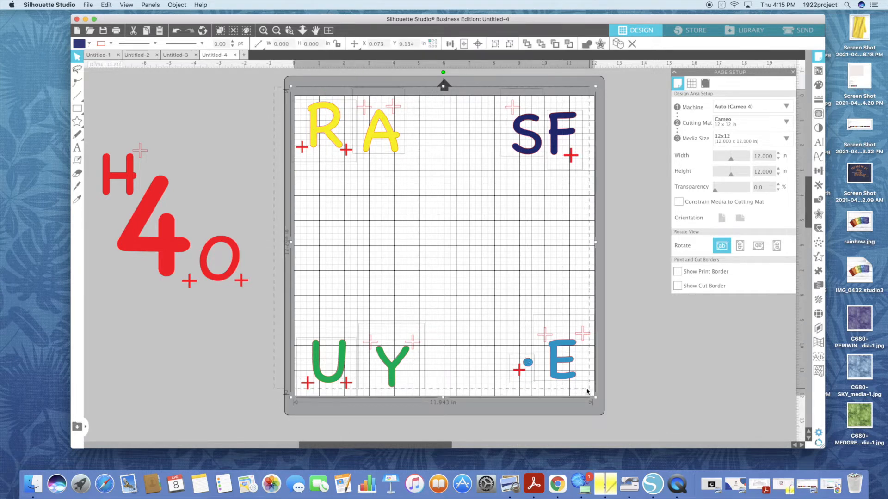
{"action": "left_click", "coordinate": [820, 171]}
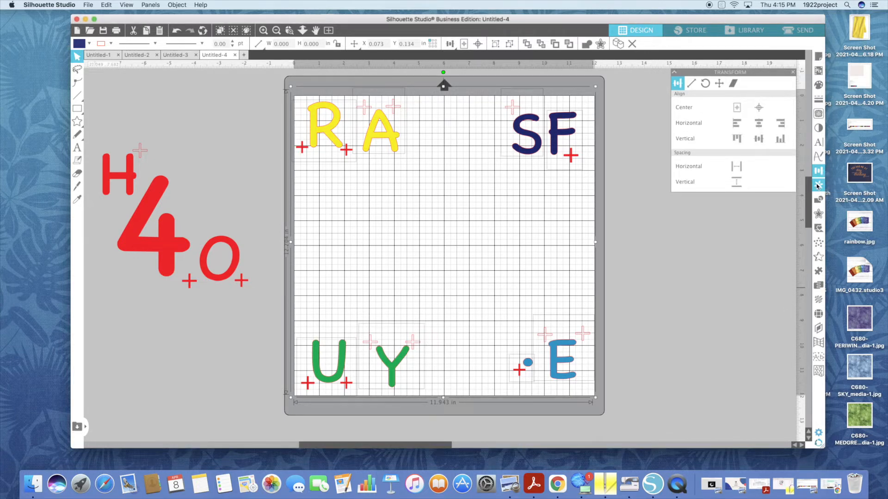
{"action": "left_click", "coordinate": [818, 185]}
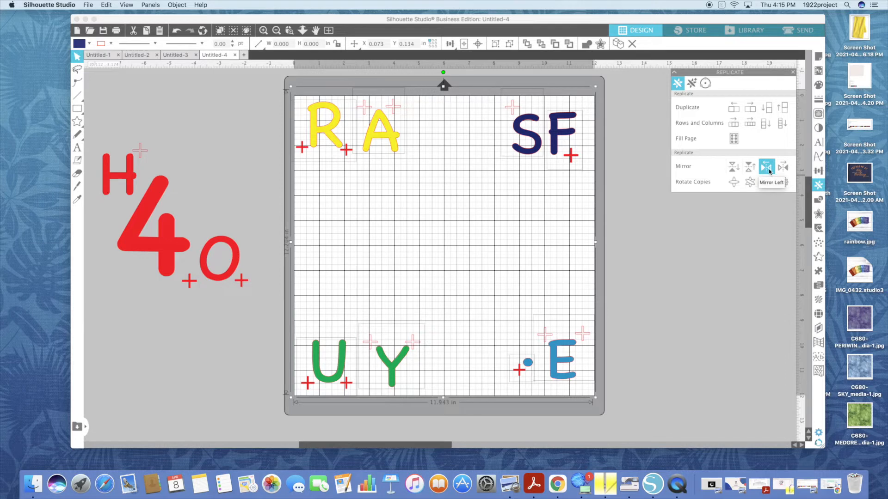
{"action": "left_click", "coordinate": [786, 170]}
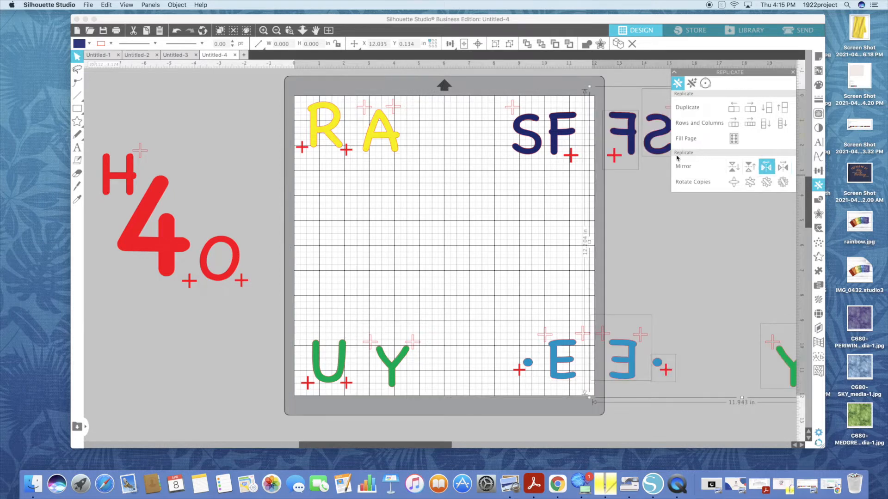
Delete the original unmirrored letters and plus signs from the mat
{"action": "left_click", "coordinate": [555, 148]}
{"action": "left_click", "coordinate": [453, 214]}
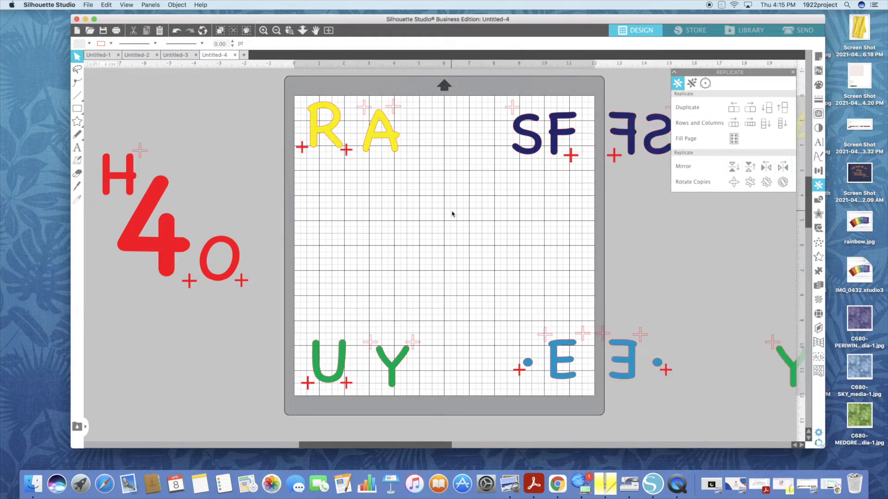
{"action": "left_click_drag", "start_coordinate": [290, 92], "coordinate": [595, 383]}
{"action": "key", "text": "Delete"}
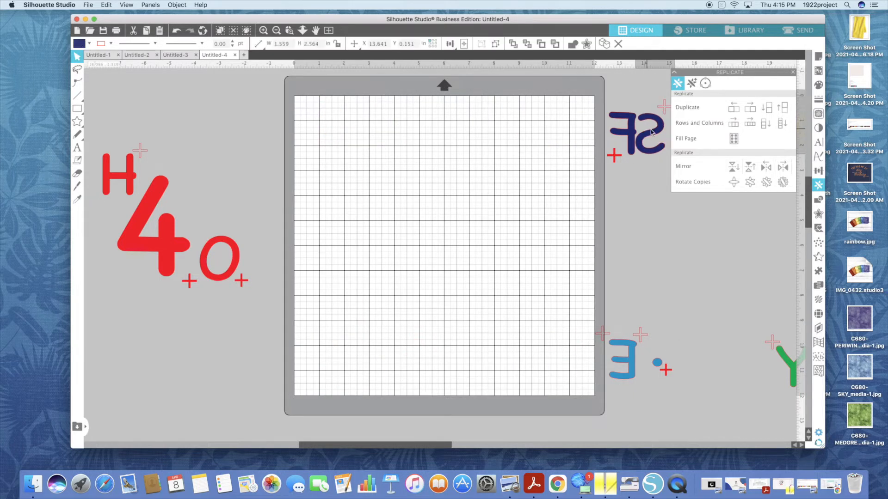
Group all the mirrored letters with their plus signs and move the group onto the cutting mat
{"action": "left_click_drag", "start_coordinate": [420, 445], "coordinate": [536, 448]}
{"action": "left_click_drag", "start_coordinate": [291, 119], "coordinate": [585, 409]}
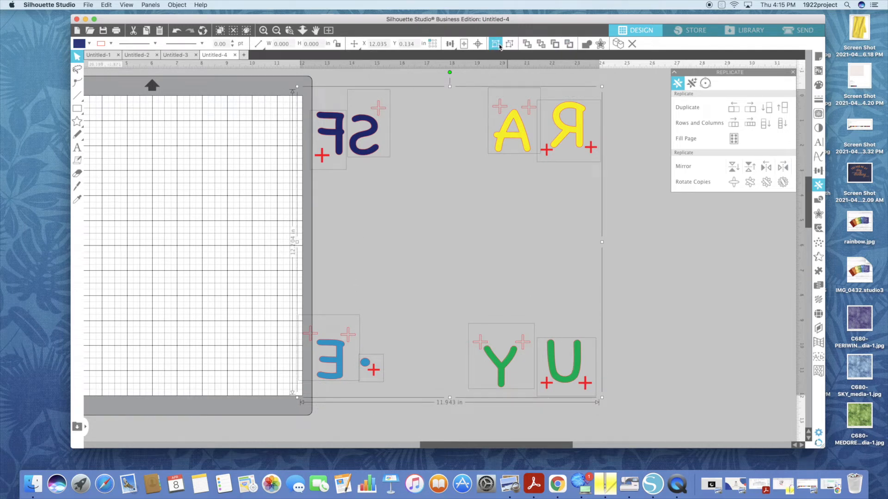
{"action": "left_click_drag", "start_coordinate": [524, 133], "coordinate": [215, 138]}
{"action": "left_click_drag", "start_coordinate": [516, 444], "coordinate": [454, 440]}
{"action": "left_click_drag", "start_coordinate": [345, 367], "coordinate": [354, 364]}
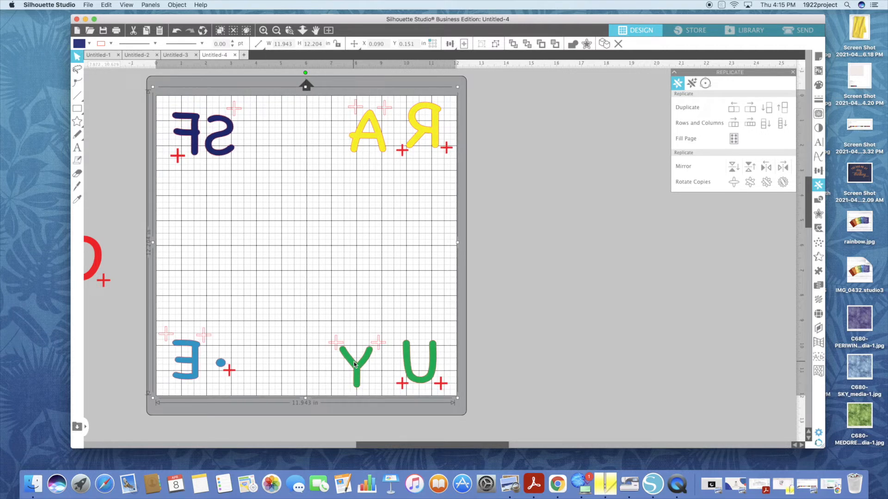